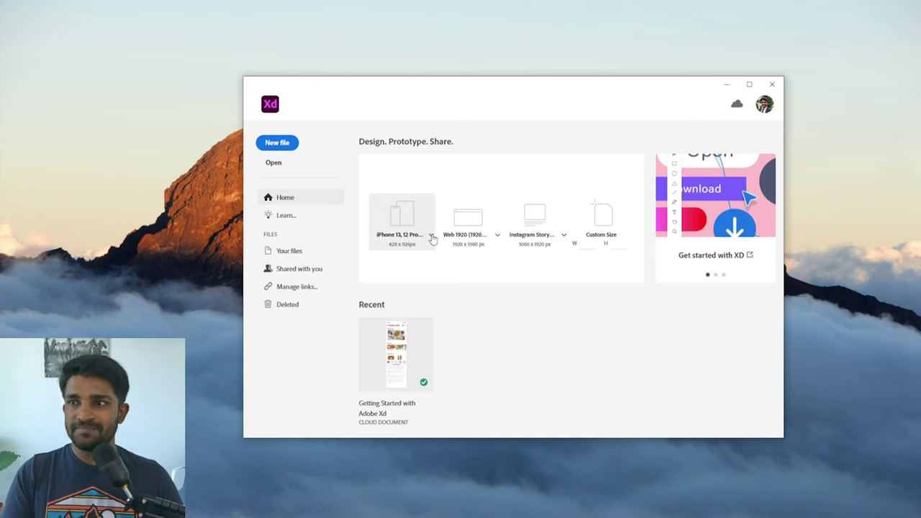
# Look through the iPhone and web artboard size presets offered for a new document
pyautogui.click(430, 237)
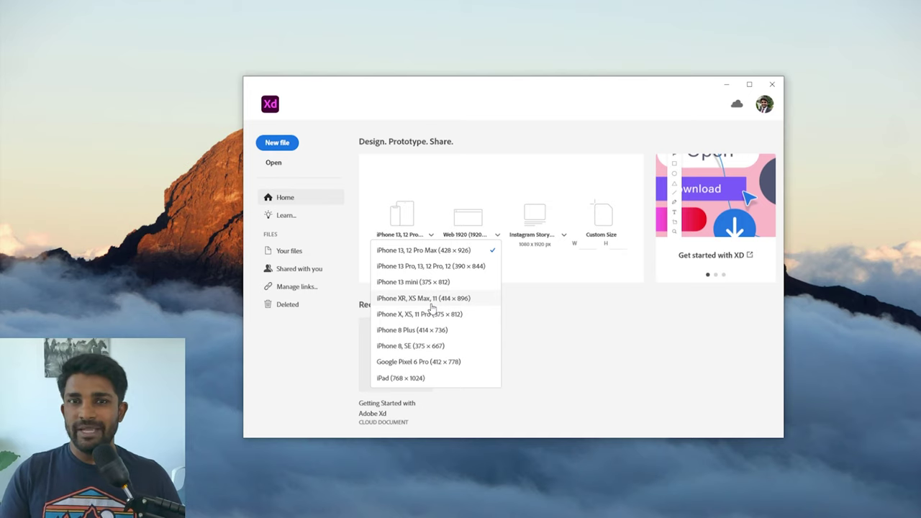
pyautogui.click(544, 312)
pyautogui.click(498, 238)
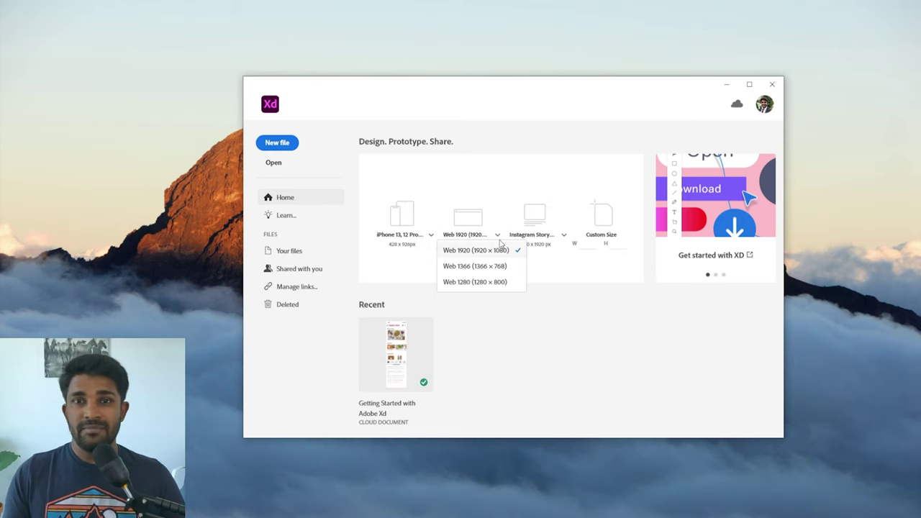
pyautogui.click(550, 262)
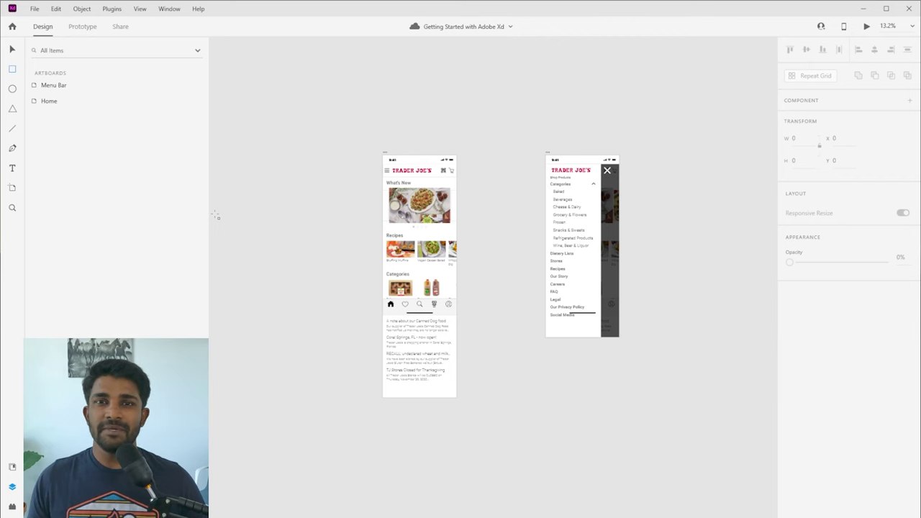
# Look over the application menus and the Prototype mode's interaction settings, ending back in Design mode
pyautogui.click(12, 50)
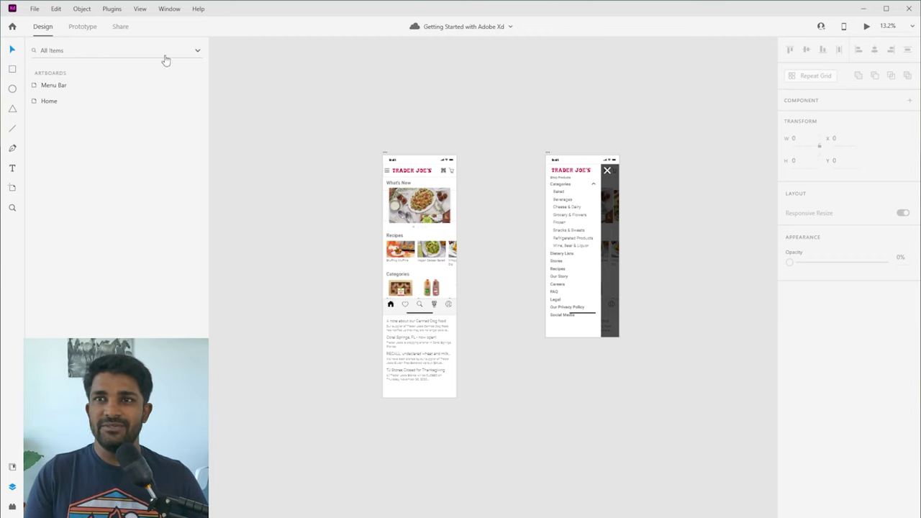
pyautogui.click(36, 9)
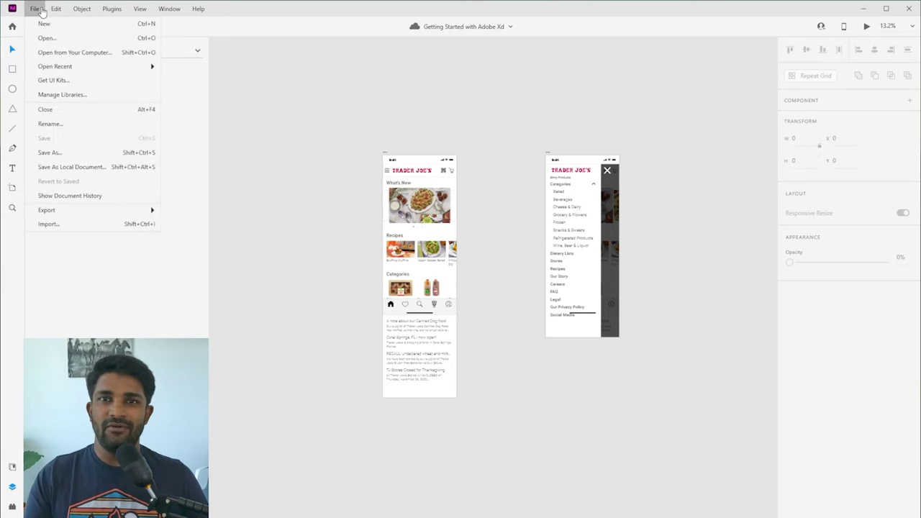
pyautogui.moveTo(197, 8)
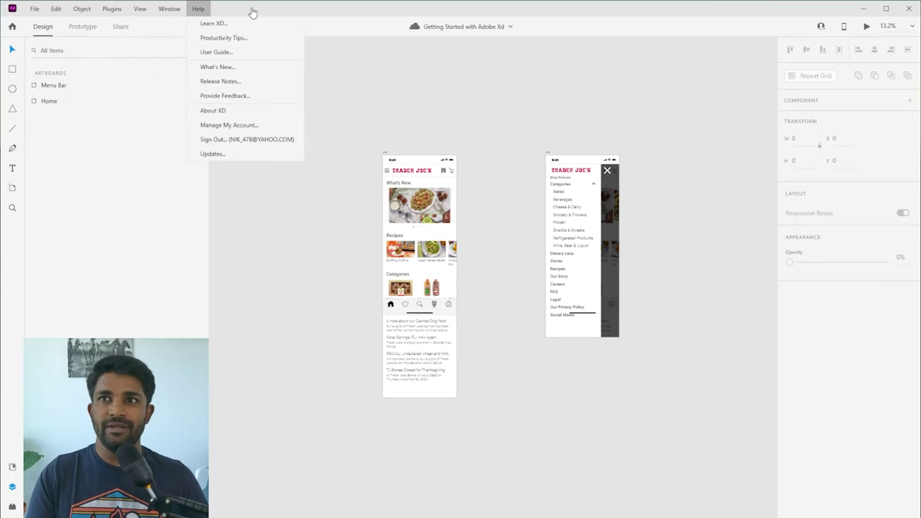
pyautogui.click(252, 12)
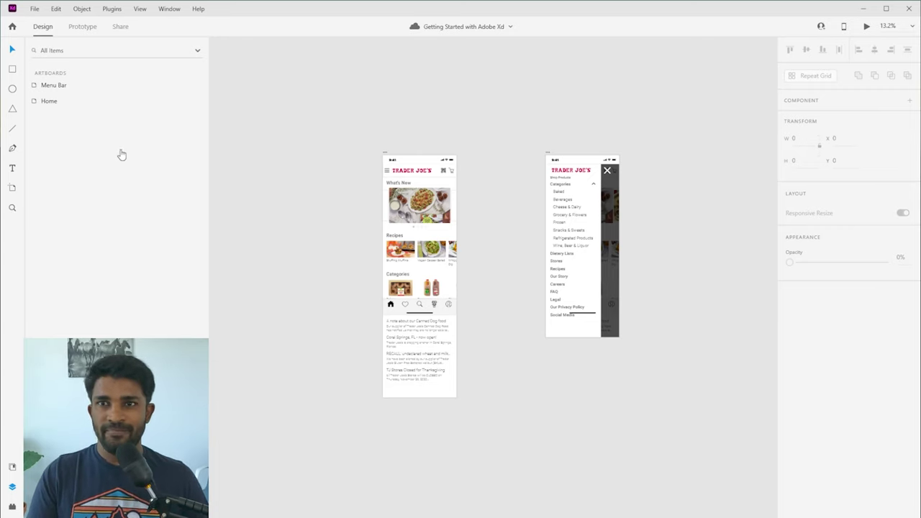
pyautogui.click(84, 27)
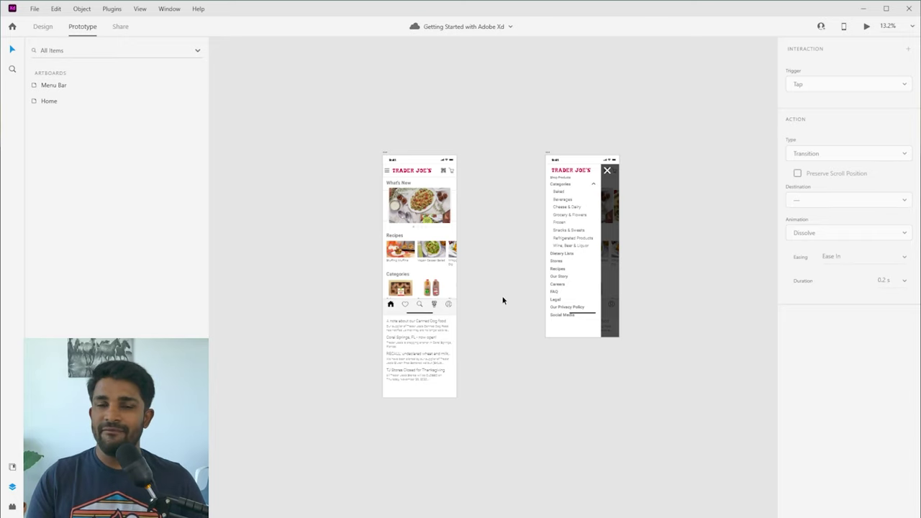
pyautogui.click(45, 27)
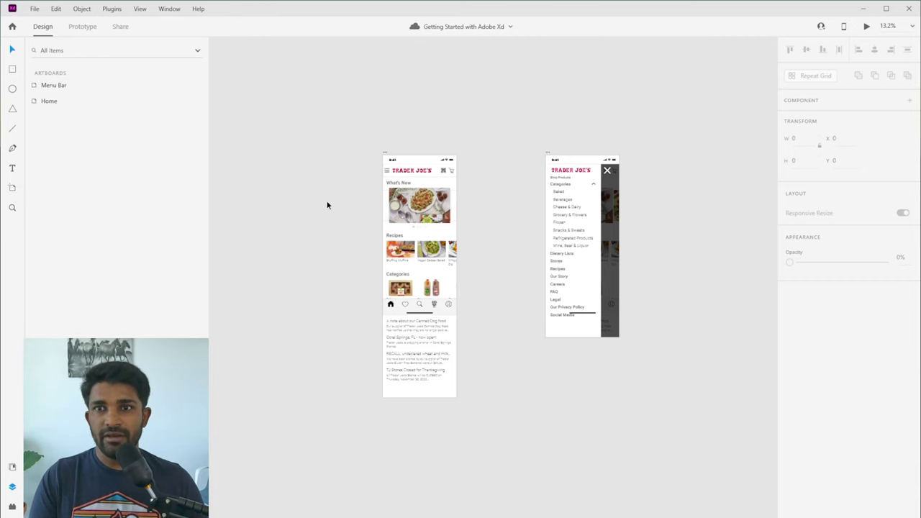
# Inspect the properties of the What's New and Recipes groups and the Categories heading on the Home artboard
pyautogui.click(422, 207)
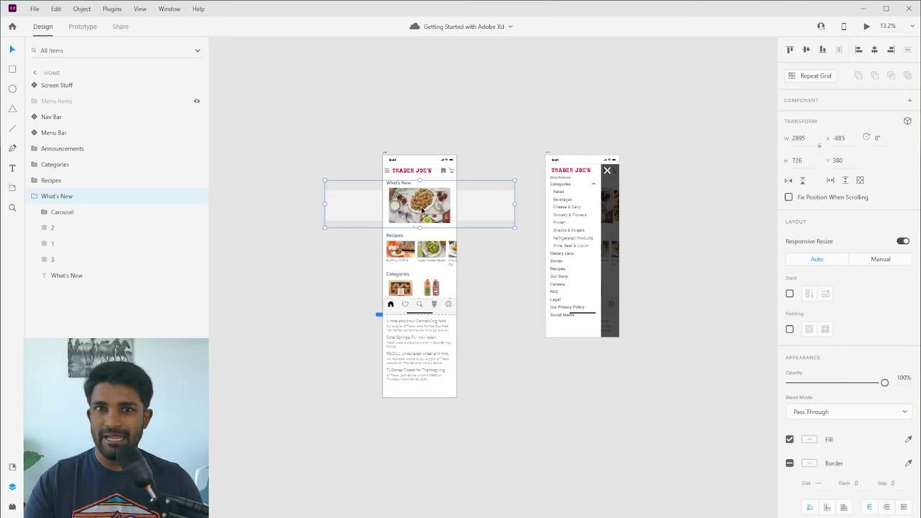
pyautogui.scroll(-2, 849, 281)
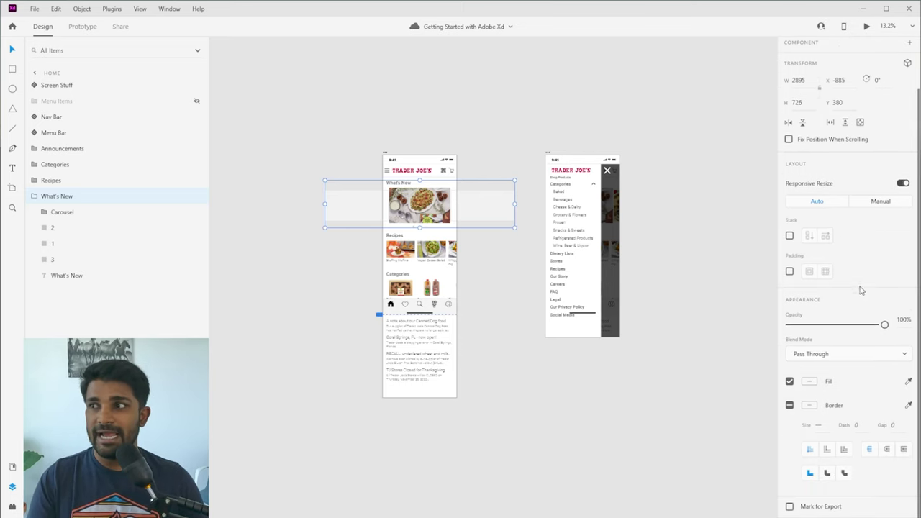
pyautogui.scroll(2, 861, 306)
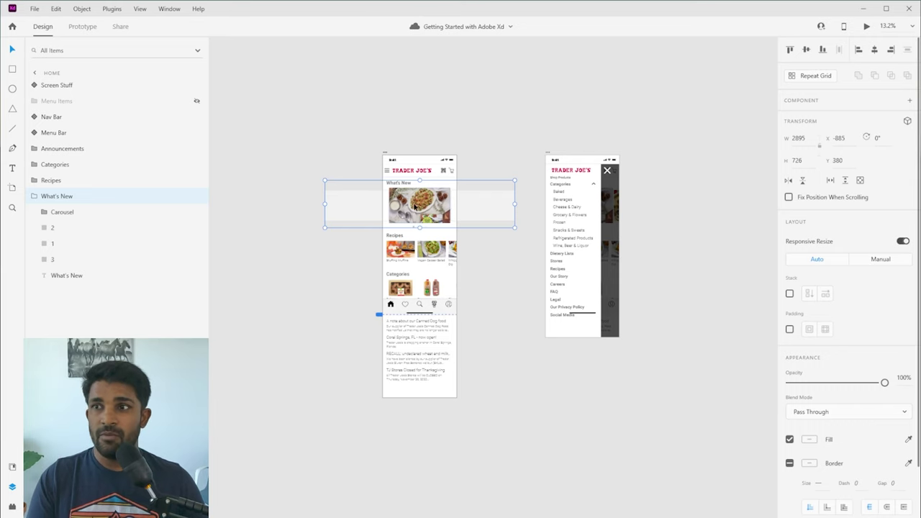
pyautogui.click(417, 265)
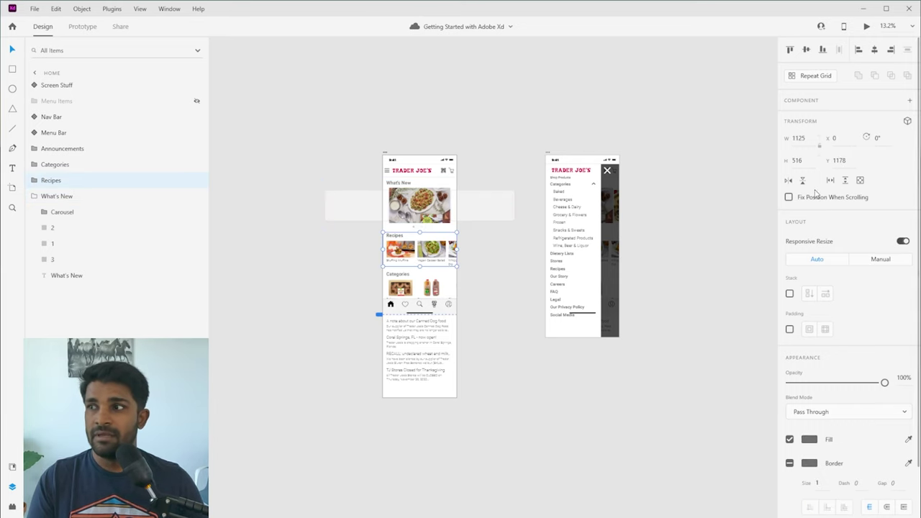
pyautogui.doubleClick(400, 274)
pyautogui.scroll(-5, 864, 407)
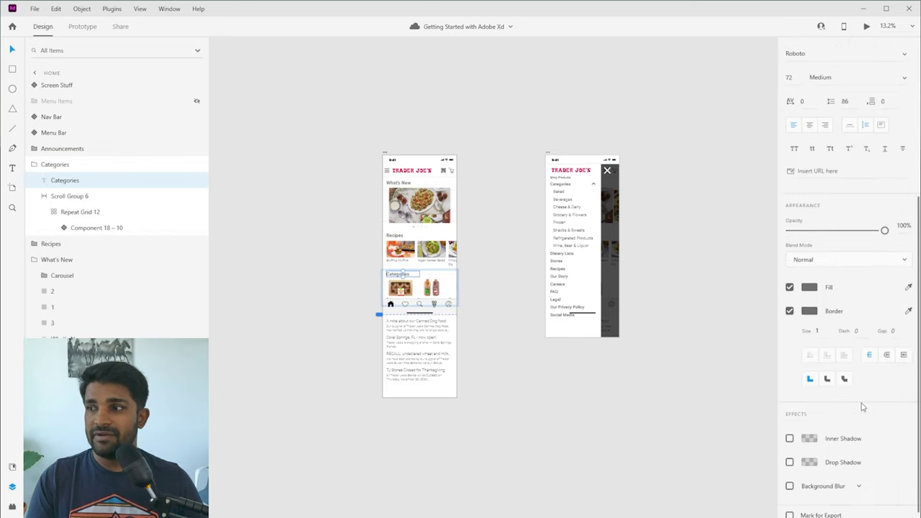
pyautogui.scroll(5, 863, 406)
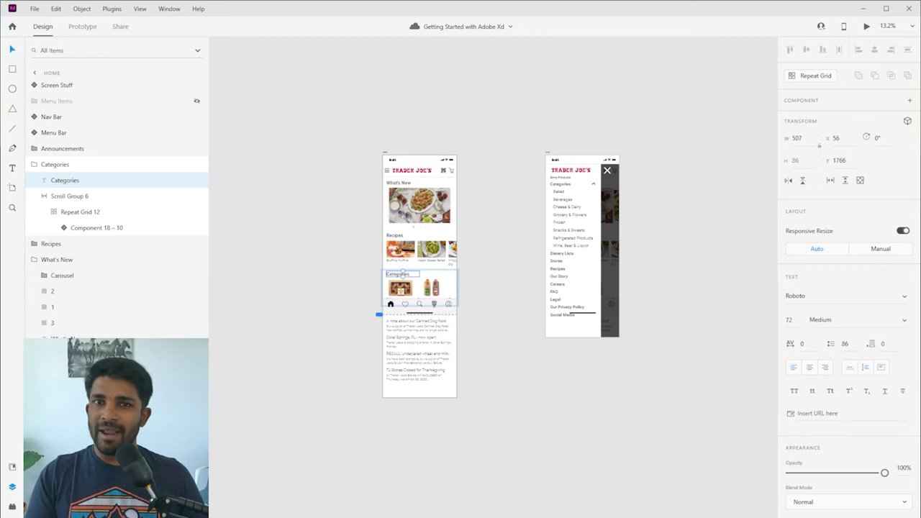
pyautogui.click(37, 165)
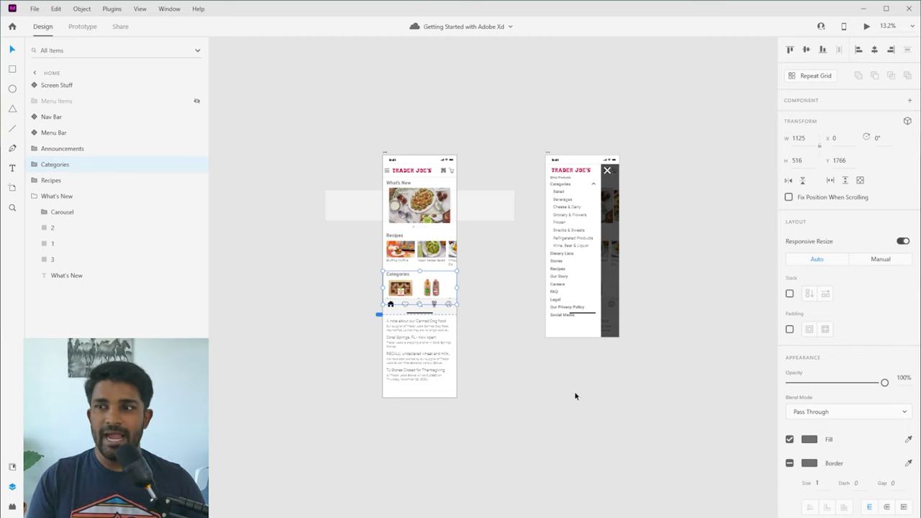
pyautogui.click(496, 389)
pyautogui.scroll(-2, 485, 305)
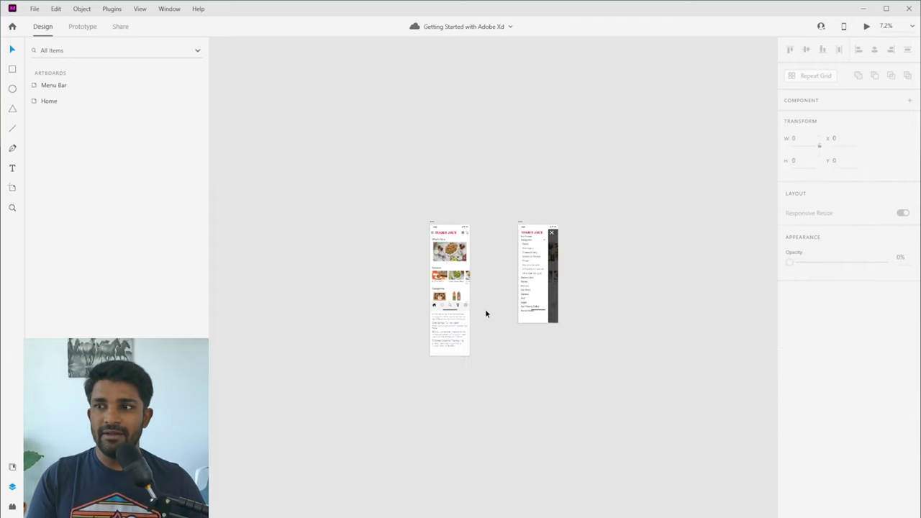
pyautogui.scroll(-4, 485, 313)
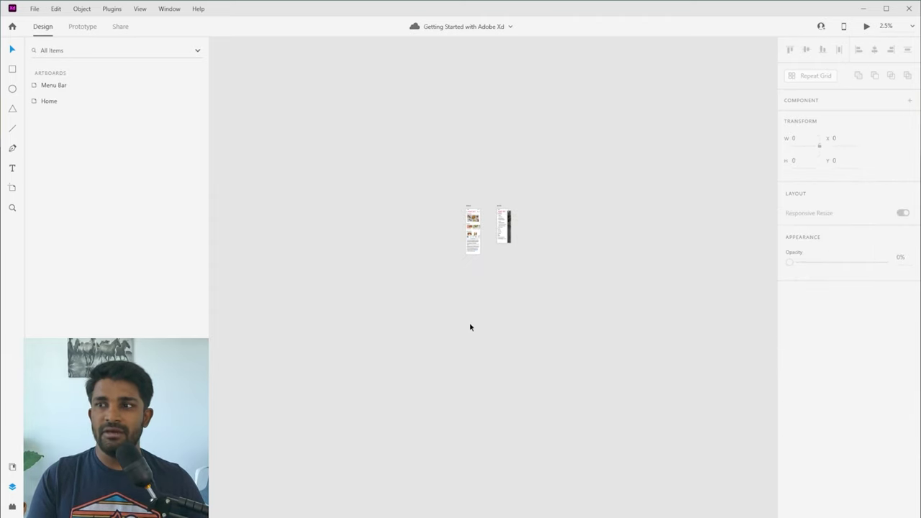
pyautogui.scroll(5, 461, 338)
pyautogui.scroll(-2, 455, 345)
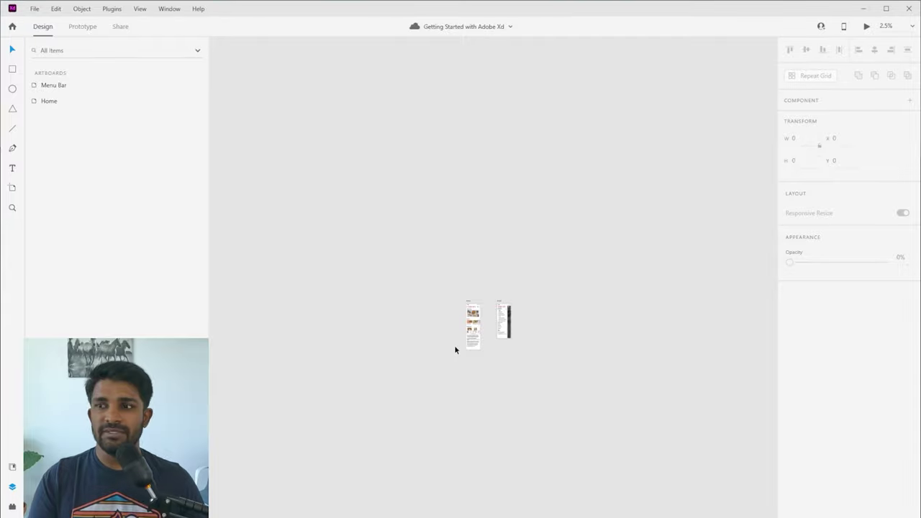
pyautogui.scroll(5, 454, 347)
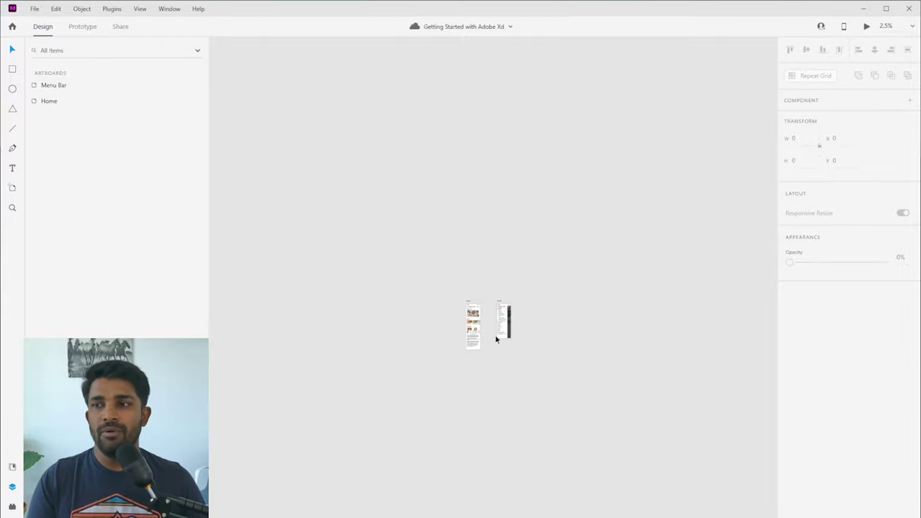
pyautogui.scroll(5, 489, 336)
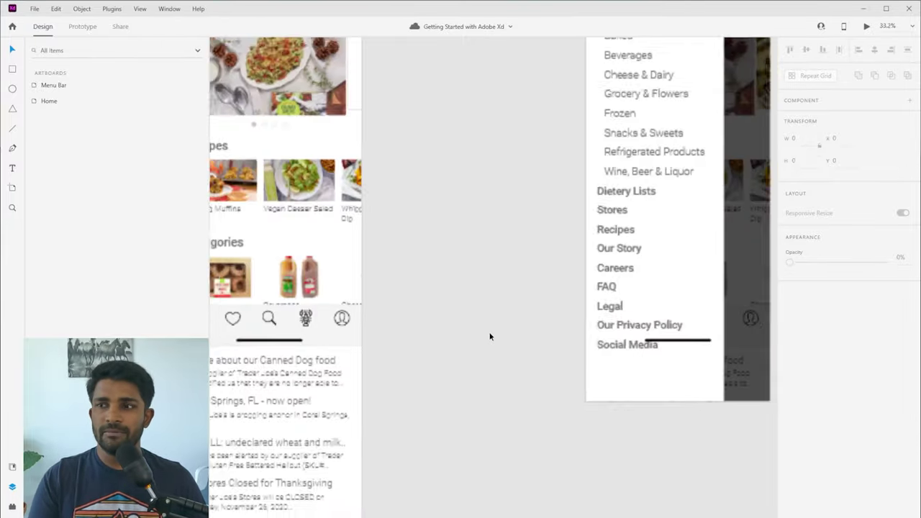
pyautogui.scroll(-3, 489, 335)
pyautogui.click(84, 26)
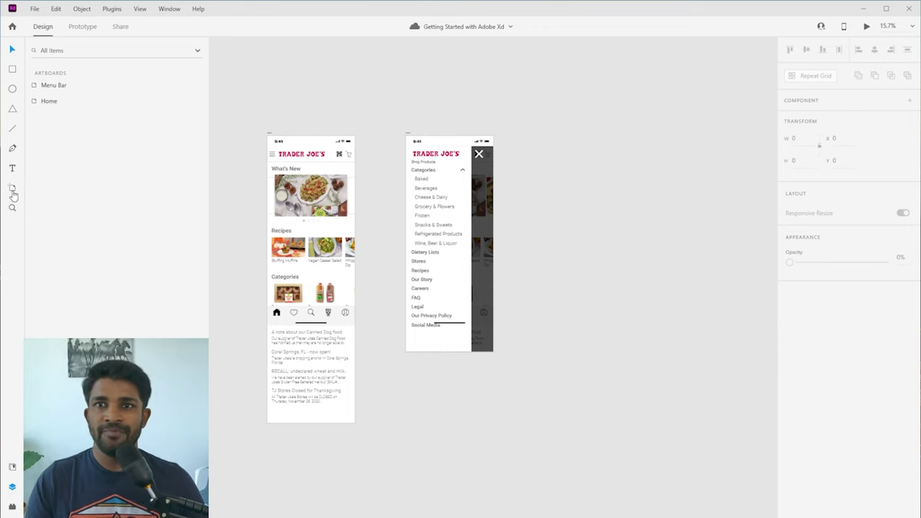
# Add an iPhone 13, 12 Pro Max artboard from the device presets and move it to the right of the Menu Bar artboard
pyautogui.click(12, 188)
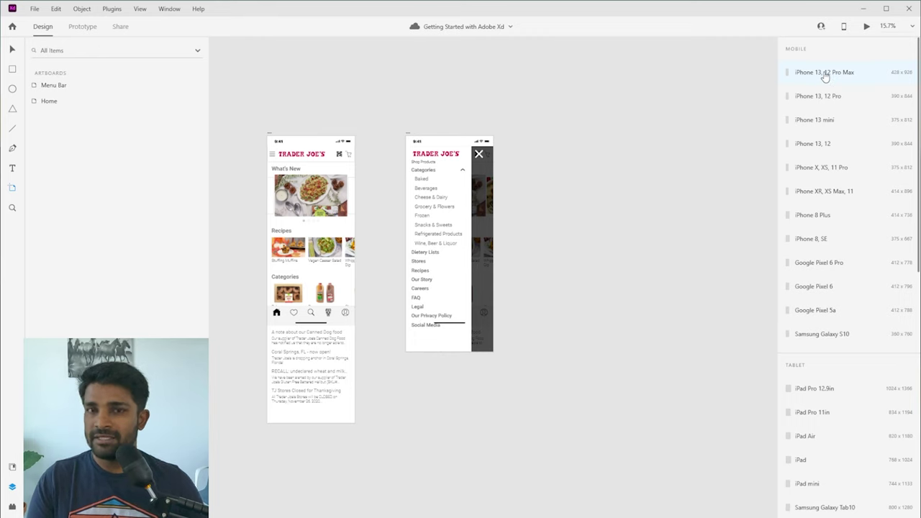
pyautogui.scroll(-2, 844, 319)
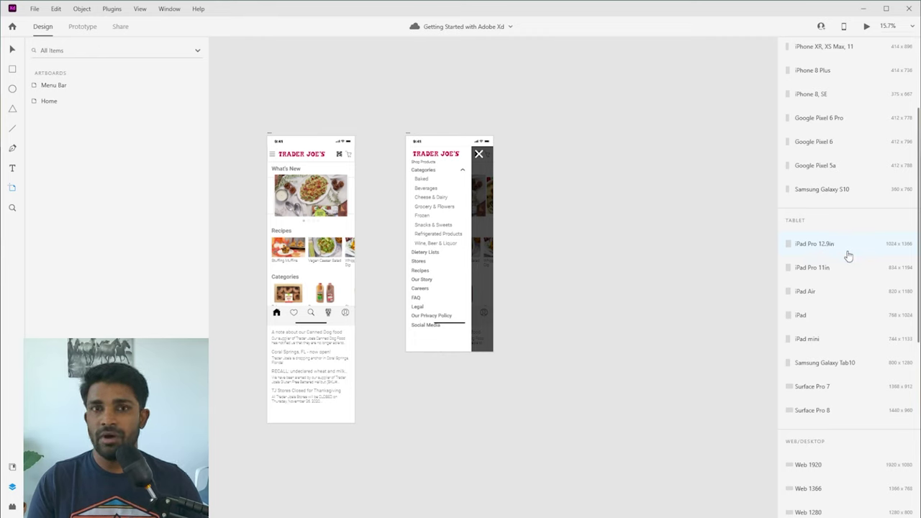
pyautogui.scroll(-3, 848, 256)
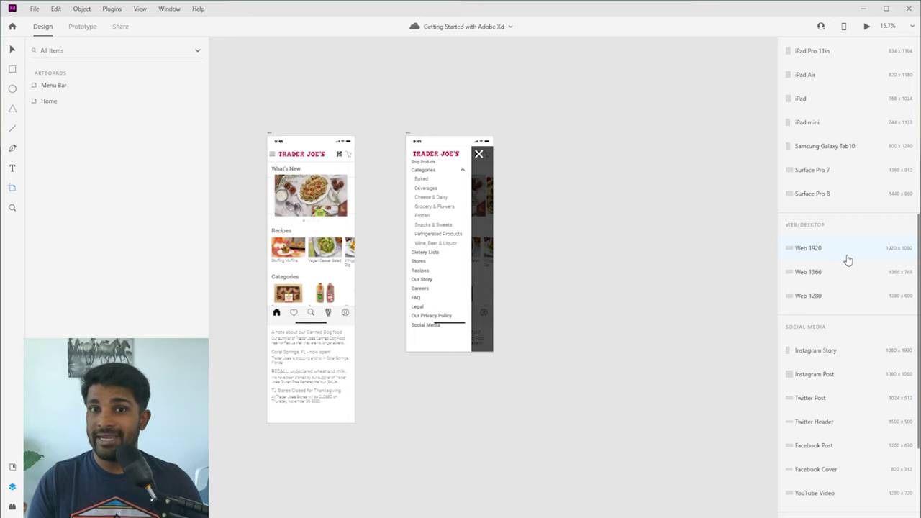
pyautogui.scroll(-2, 849, 259)
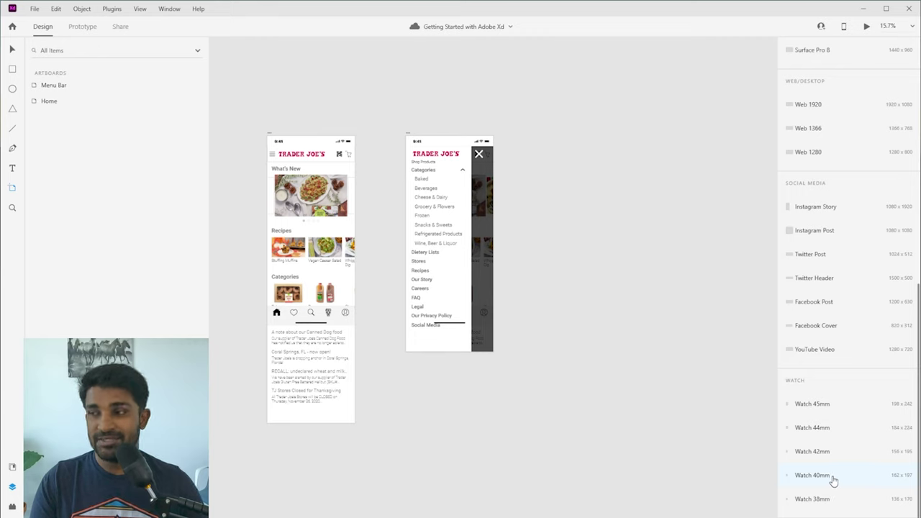
pyautogui.scroll(10, 832, 479)
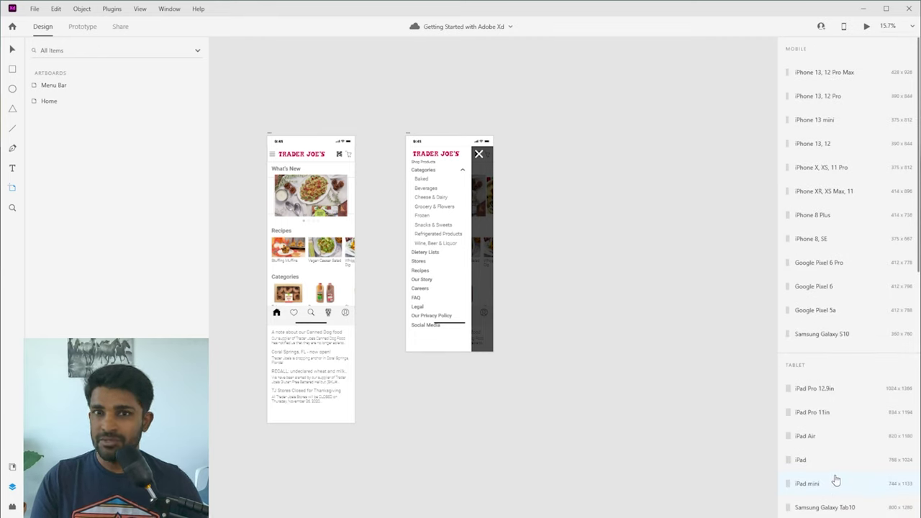
pyautogui.click(866, 75)
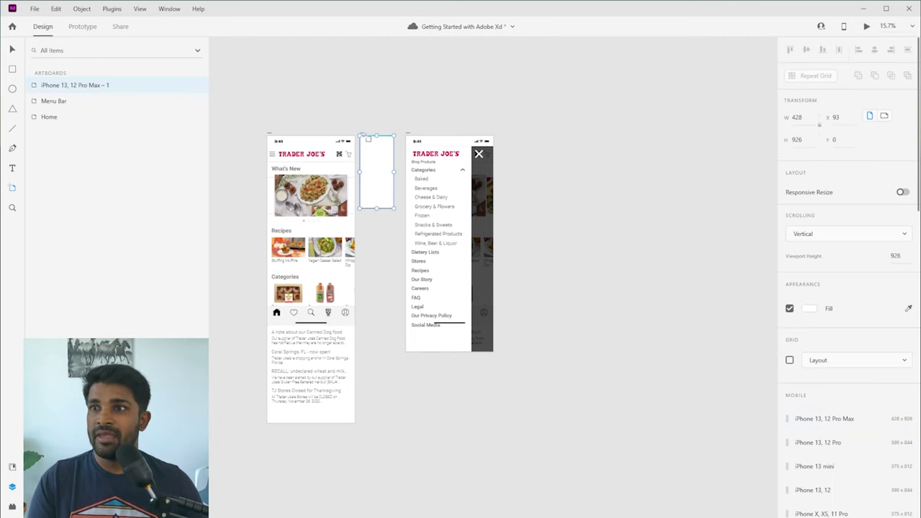
pyautogui.moveTo(364, 134); pyautogui.dragTo(528, 135)
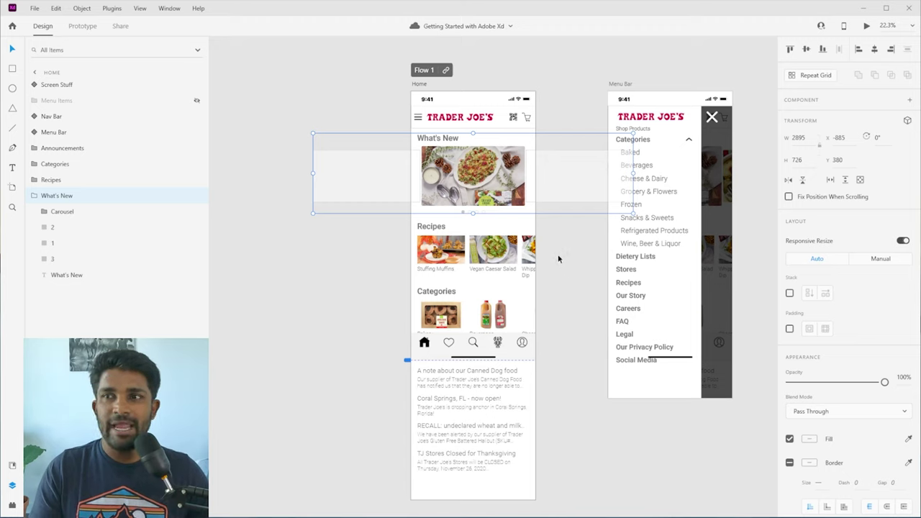
# Change the fill of rectangle 2 inside the What's New group to solid red #C71D1D
pyautogui.doubleClick(559, 192)
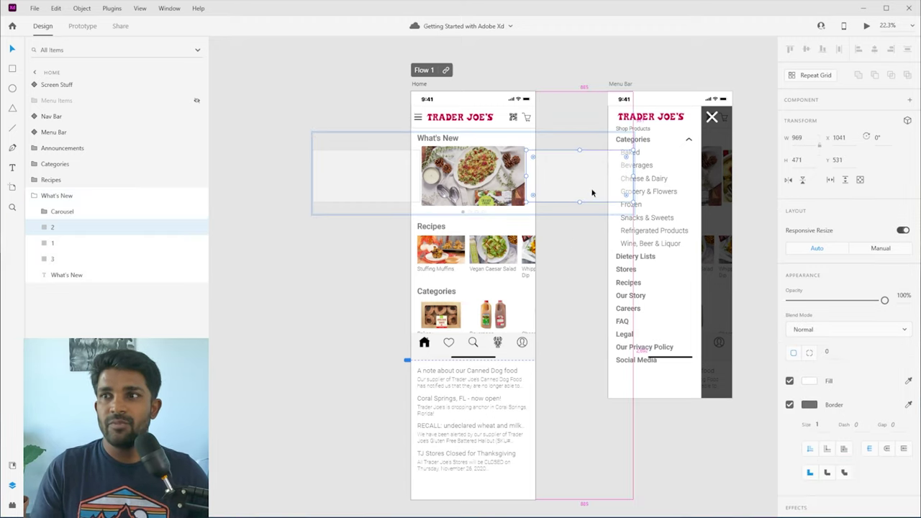
pyautogui.scroll(5, 562, 121)
pyautogui.scroll(2, 472, 123)
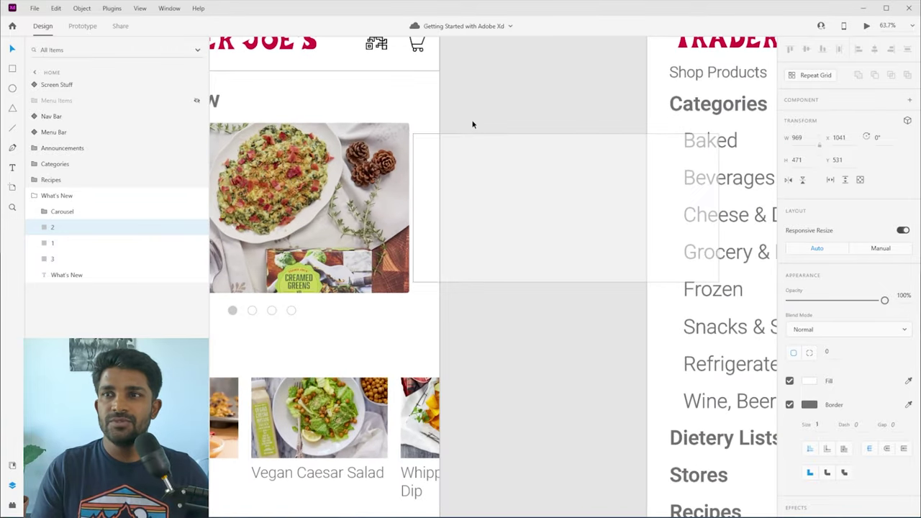
pyautogui.scroll(1, 571, 116)
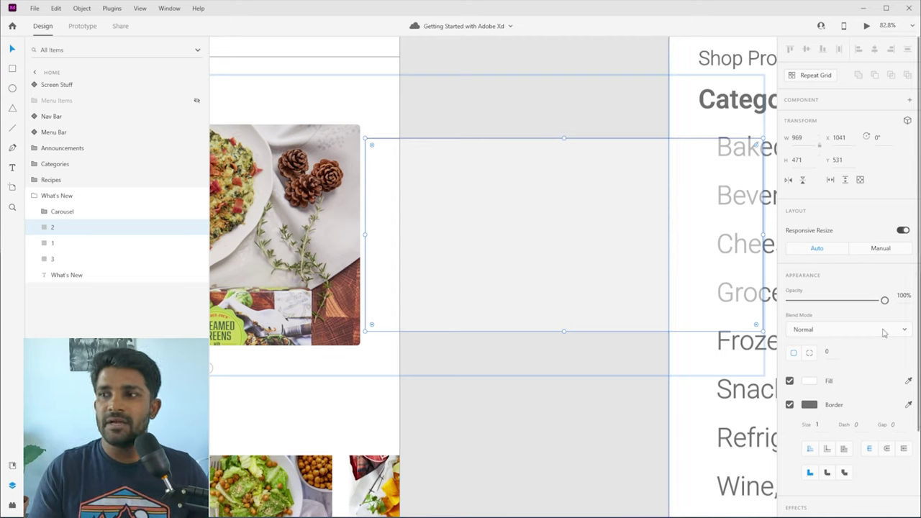
pyautogui.scroll(-3, 814, 398)
pyautogui.scroll(3, 818, 399)
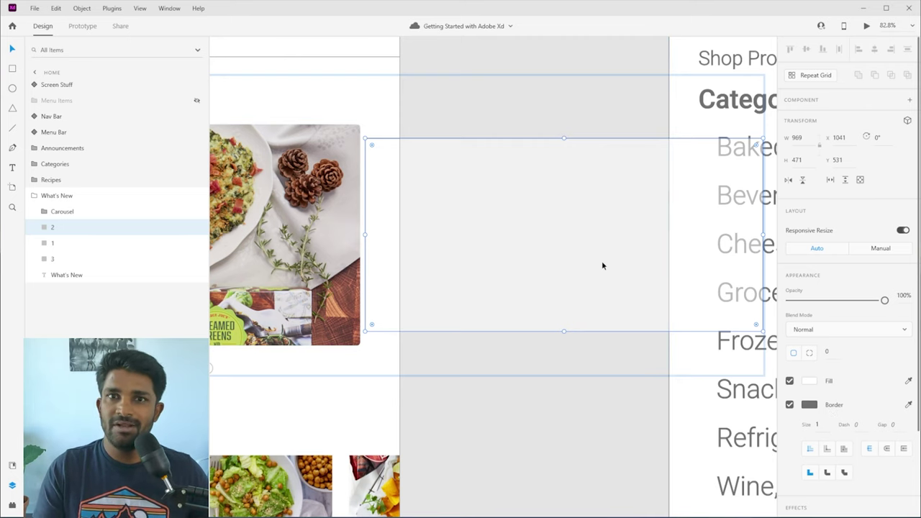
pyautogui.click(810, 383)
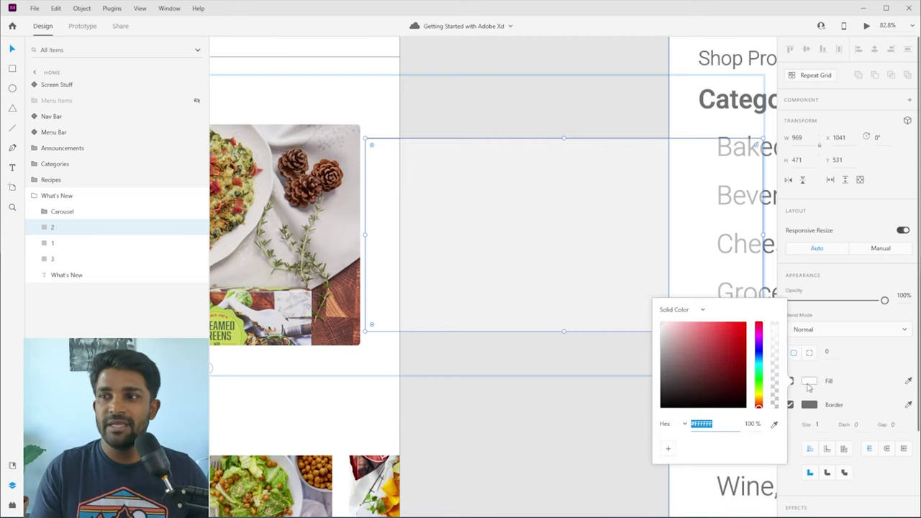
pyautogui.moveTo(682, 351)
pyautogui.mouseDown()
pyautogui.moveTo(706, 392)
pyautogui.moveTo(696, 394)
pyautogui.moveTo(724, 372)
pyautogui.moveTo(734, 340)
pyautogui.mouseUp()
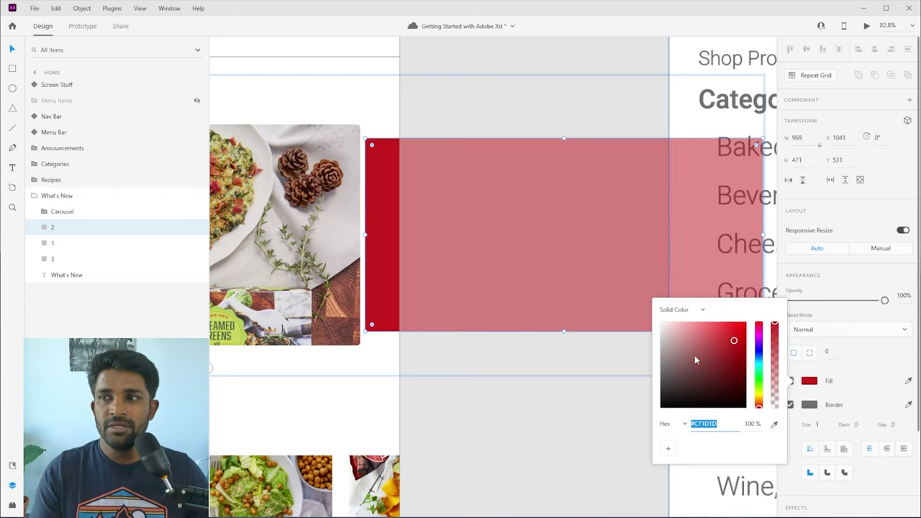
# Set the solid fill of rectangle 2 in the What's New group to the muted purple #7E7A9C
pyautogui.click(759, 365)
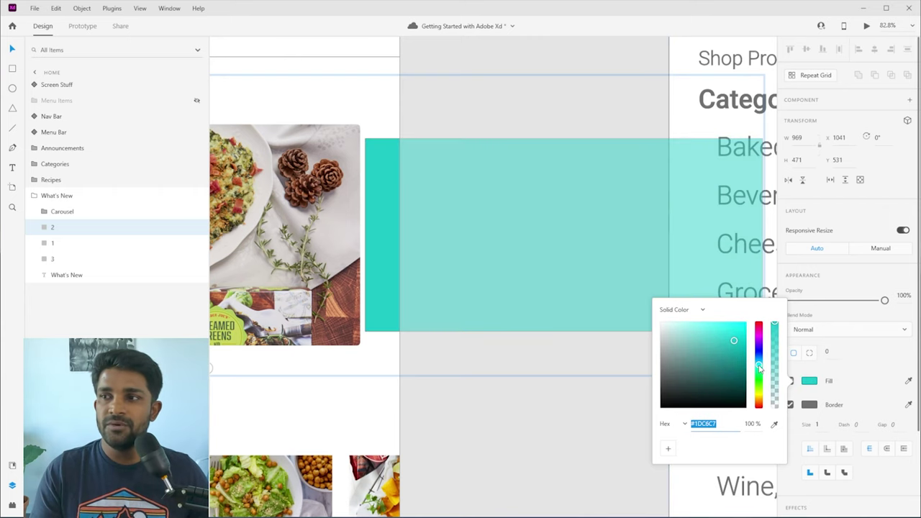
pyautogui.click(712, 364)
pyautogui.click(679, 356)
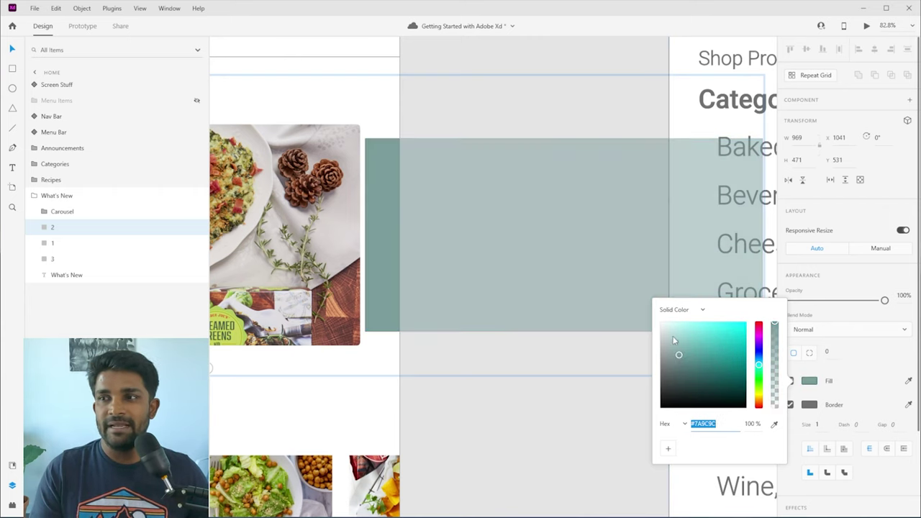
pyautogui.click(759, 343)
pyautogui.moveTo(758, 344)
pyautogui.mouseDown()
pyautogui.moveTo(759, 395)
pyautogui.moveTo(763, 355)
pyautogui.mouseUp()
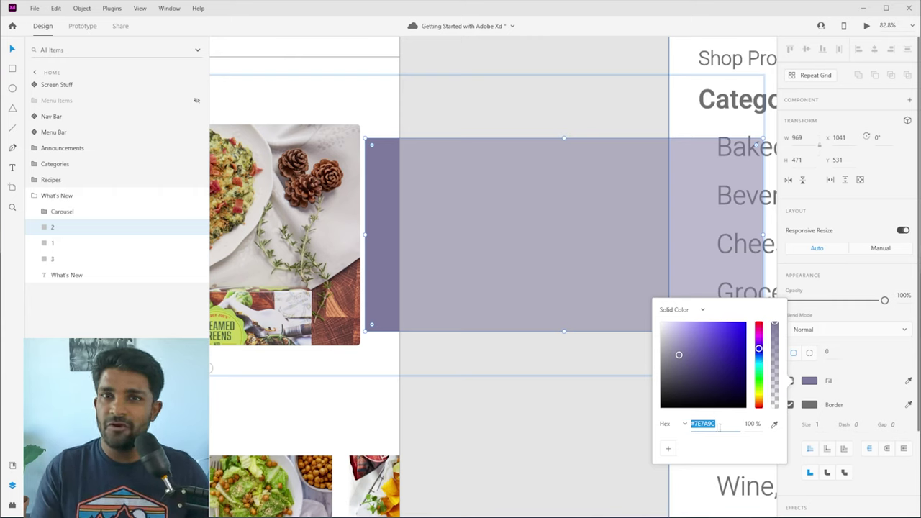
# Switch the fill colour's value format from Hex to RGB and back to Hex
pyautogui.click(718, 425)
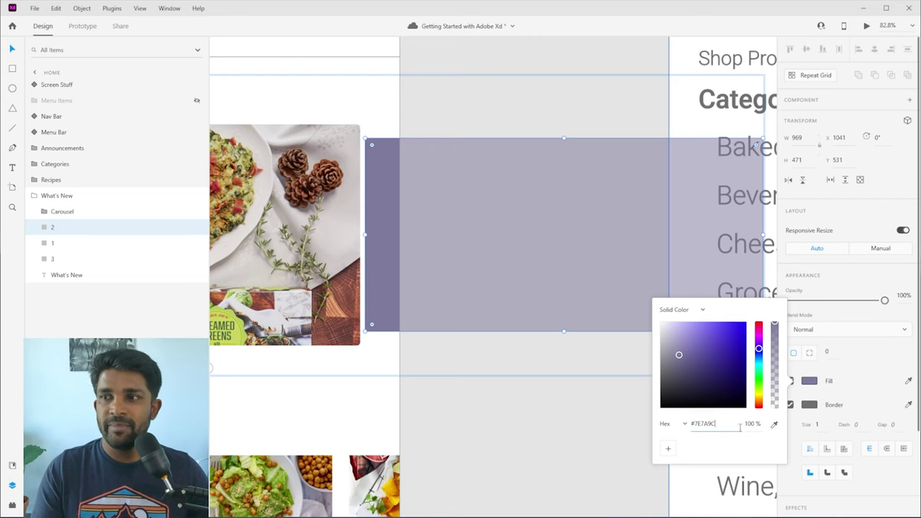
pyautogui.moveTo(717, 425); pyautogui.dragTo(689, 428)
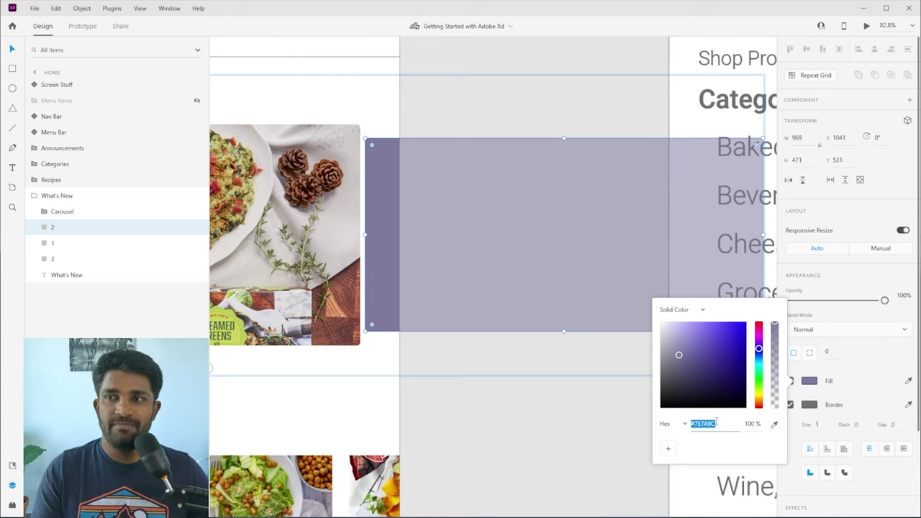
pyautogui.click(685, 424)
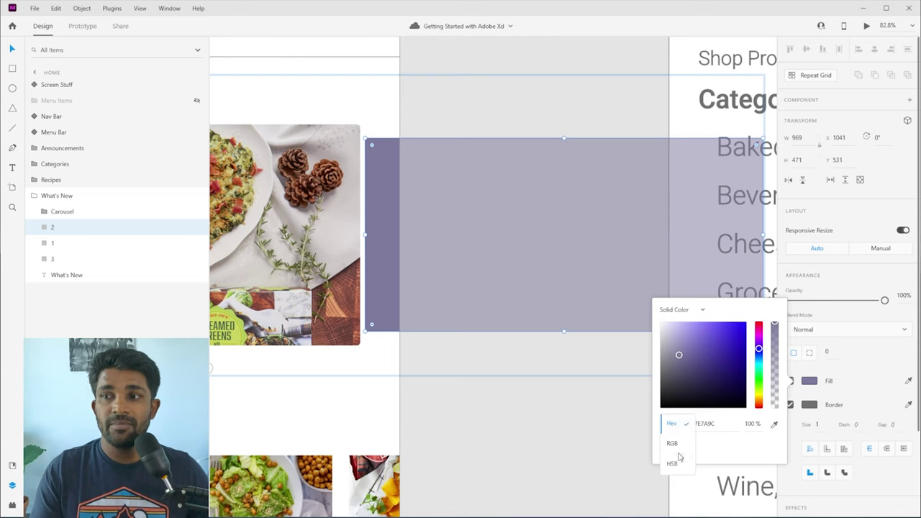
pyautogui.click(673, 443)
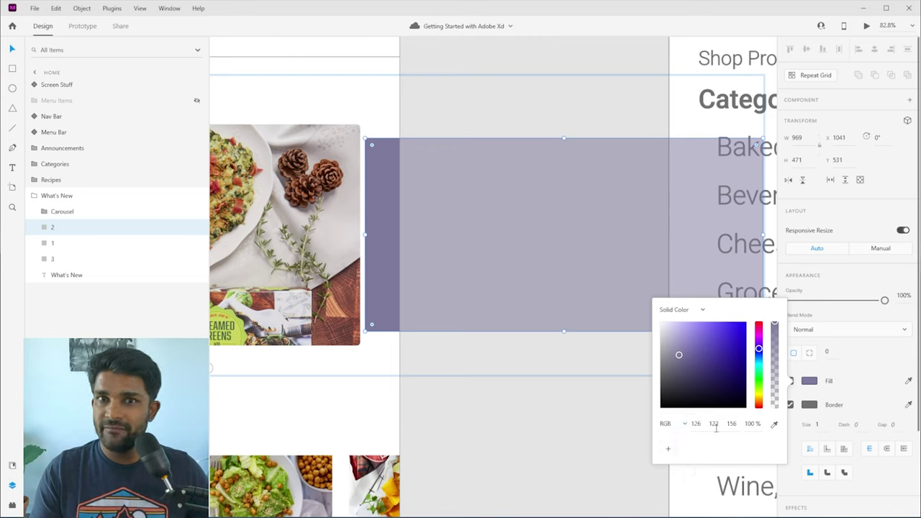
pyautogui.click(684, 424)
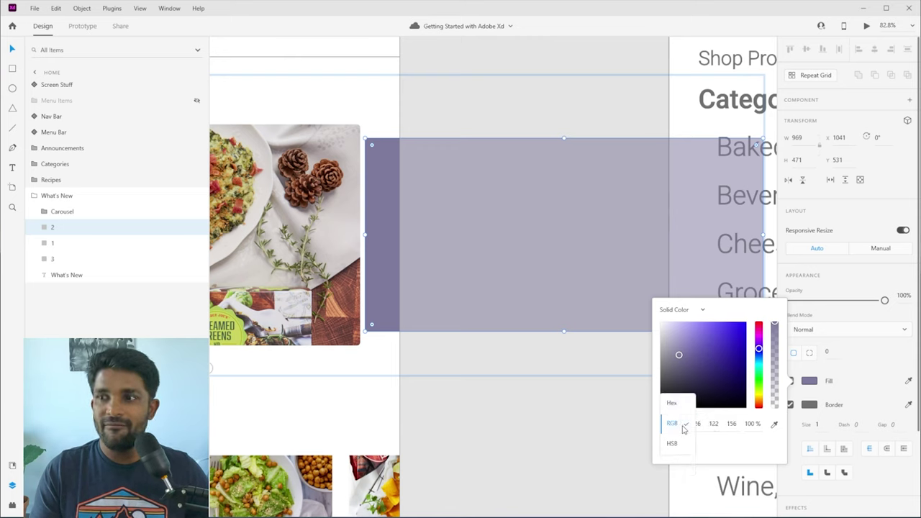
pyautogui.click(679, 412)
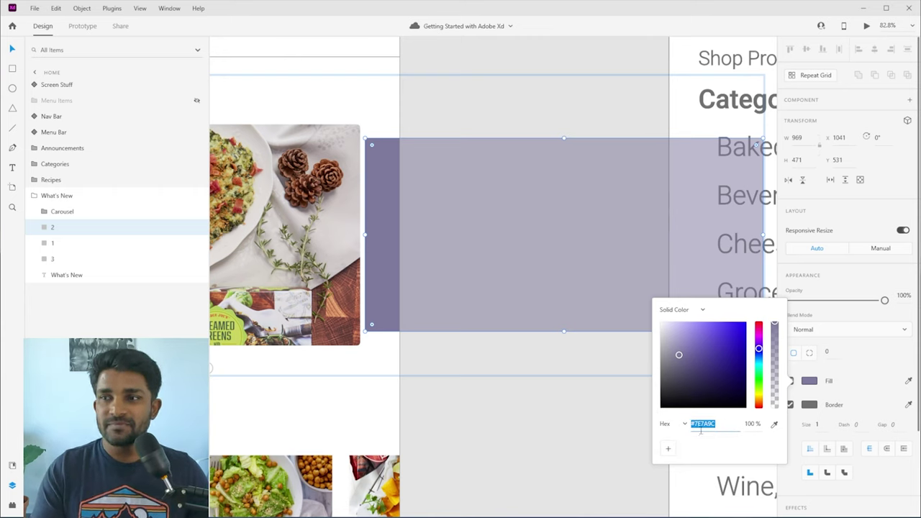
# Give rectangle 2 a linear gradient fill and reposition both gradient ends so it runs almost horizontally across the shape
pyautogui.click(669, 310)
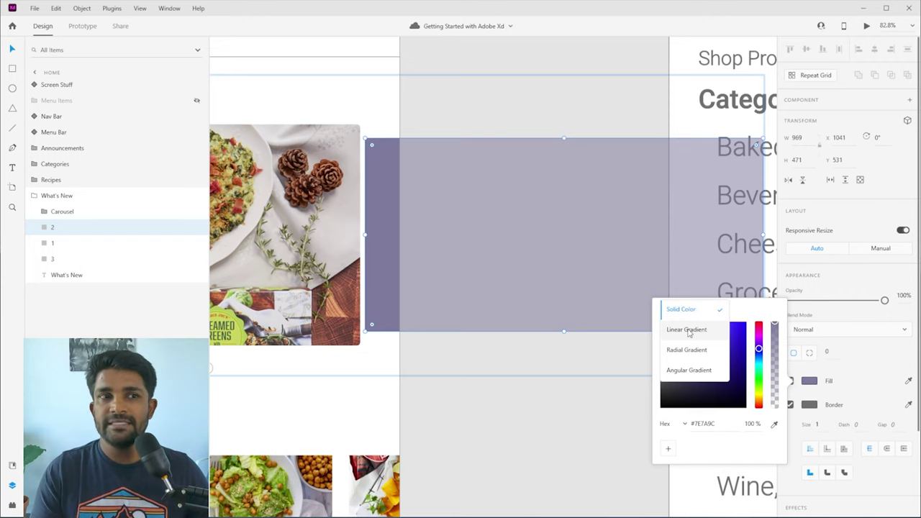
pyautogui.click(687, 329)
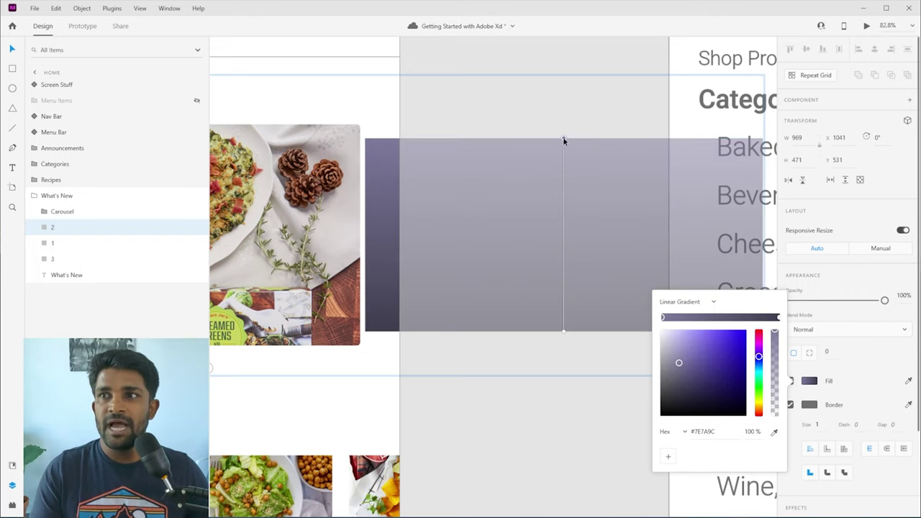
pyautogui.moveTo(564, 140); pyautogui.dragTo(453, 230)
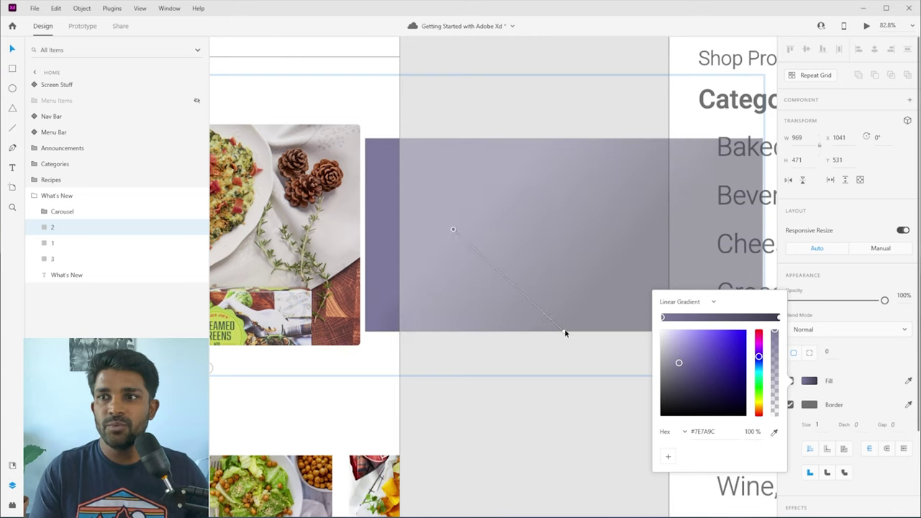
pyautogui.moveTo(565, 332); pyautogui.dragTo(710, 233)
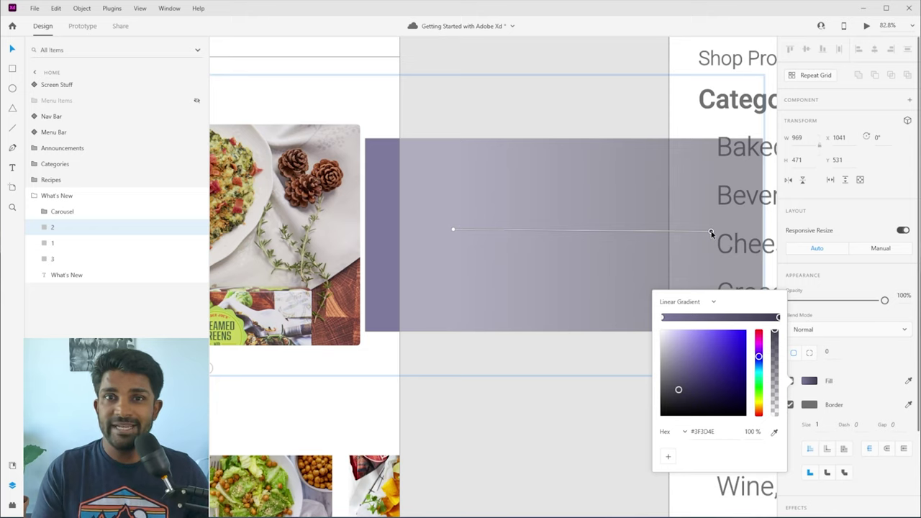
# Try a radial gradient and then an angular gradient as the fill of rectangle 2
pyautogui.click(683, 303)
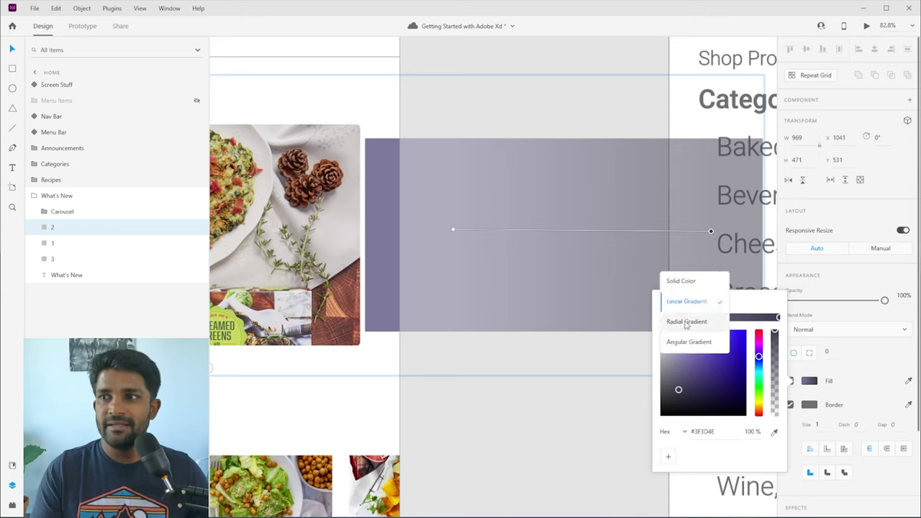
pyautogui.click(684, 319)
pyautogui.click(685, 302)
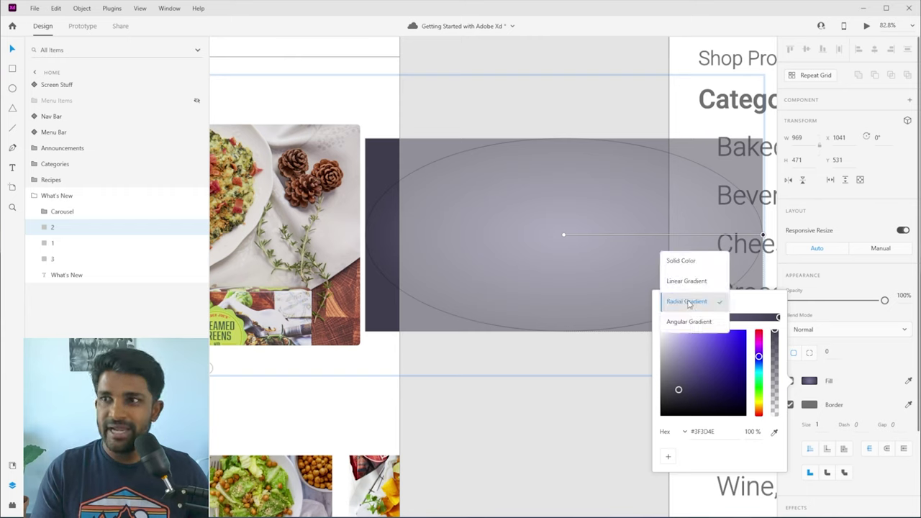
pyautogui.click(687, 322)
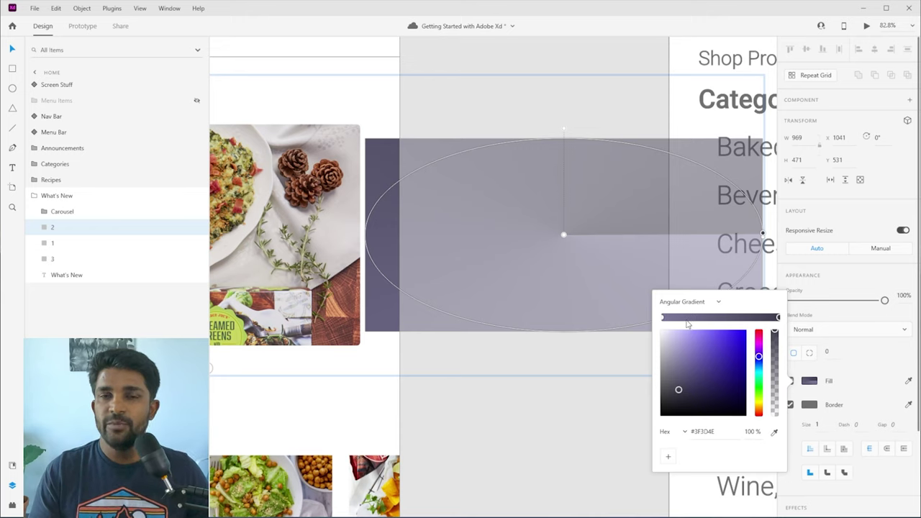
# Return rectangle 2 to a solid white #FFFFFF fill and deselect it
pyautogui.click(689, 305)
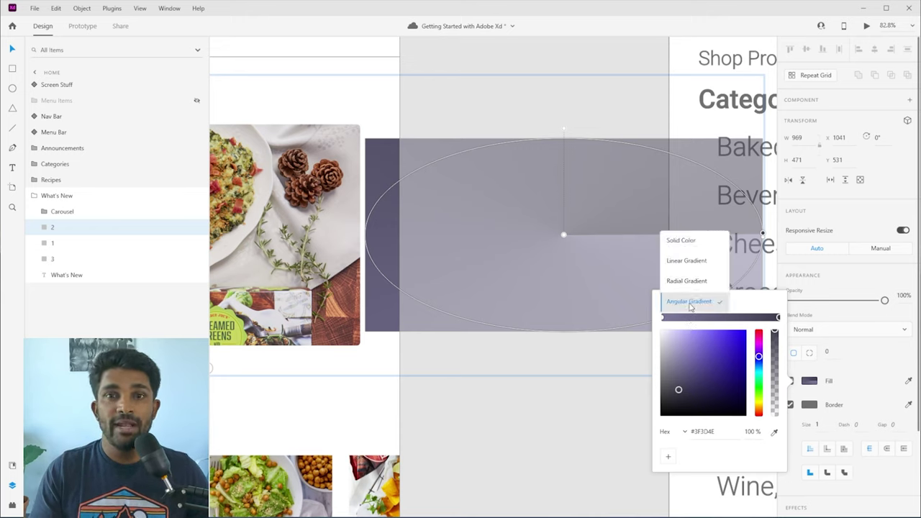
pyautogui.click(691, 242)
pyautogui.moveTo(701, 366); pyautogui.dragTo(641, 304)
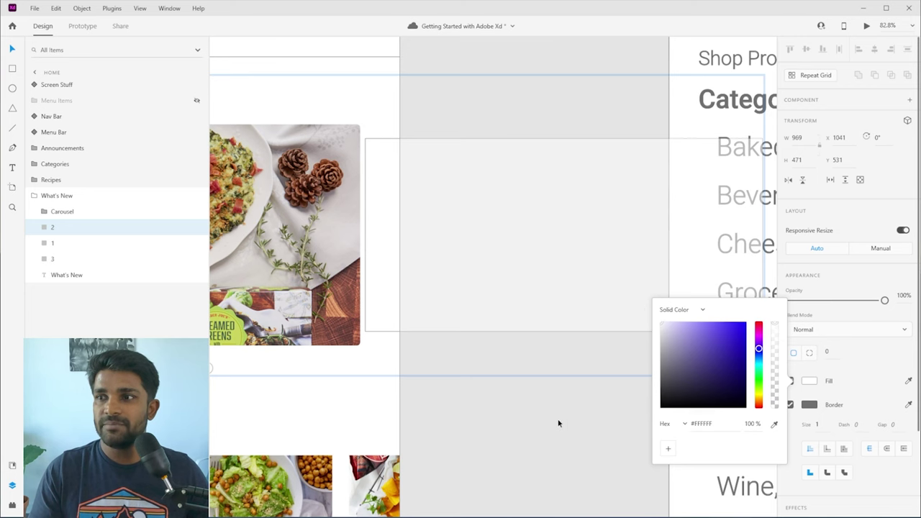
pyautogui.click(545, 400)
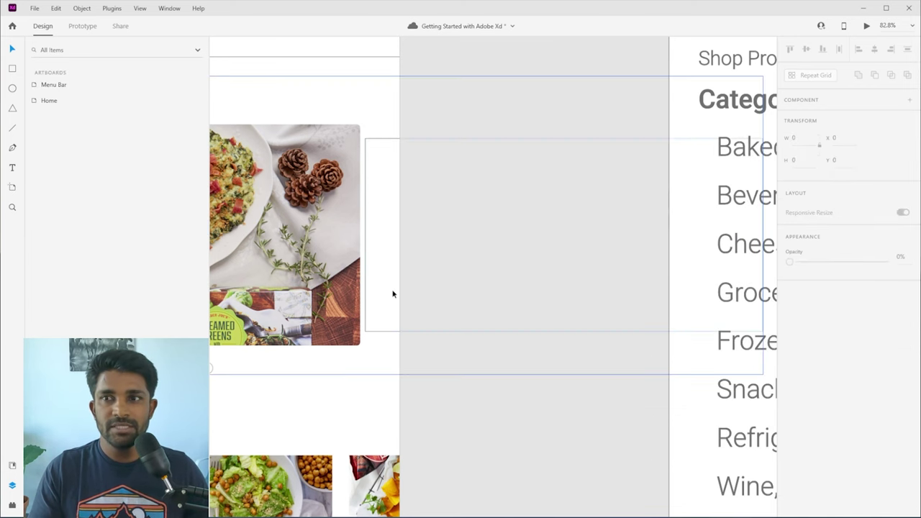
pyautogui.scroll(-5, 569, 279)
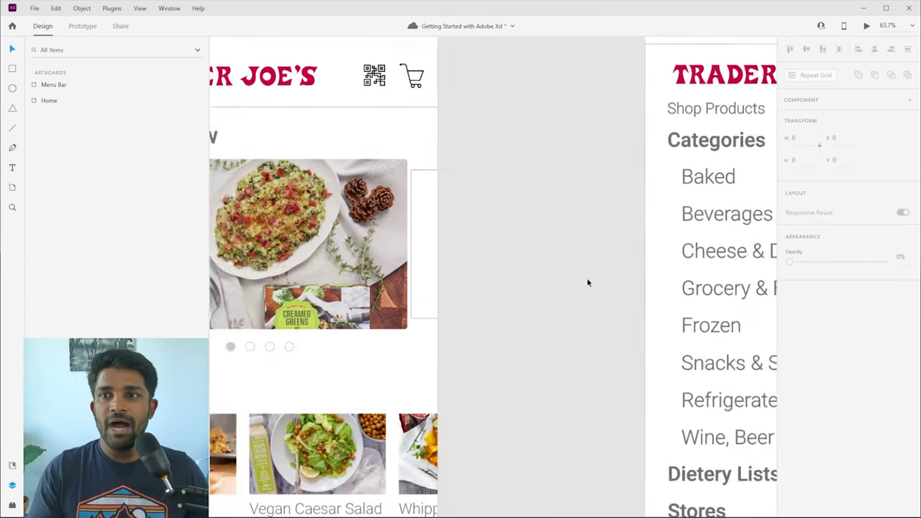
pyautogui.scroll(-2, 598, 286)
pyautogui.click(446, 269)
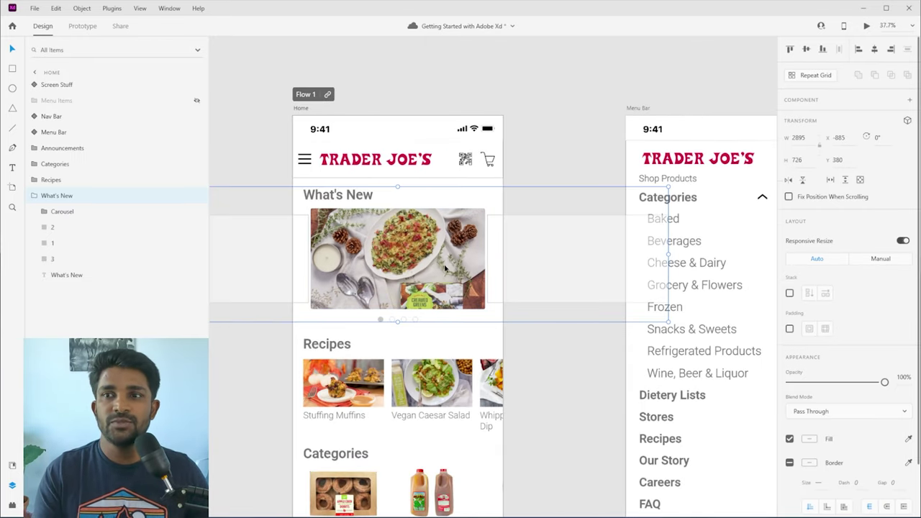
pyautogui.hscroll(1, 584, 360)
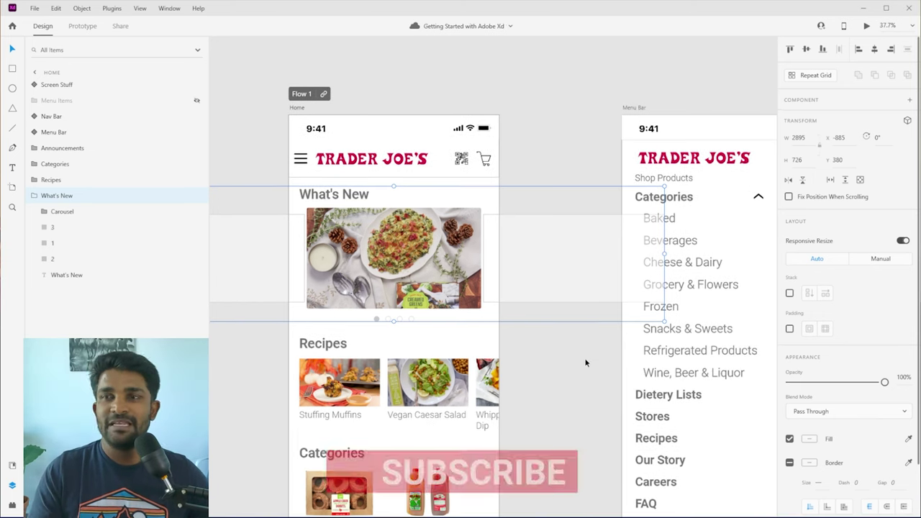
pyautogui.click(546, 383)
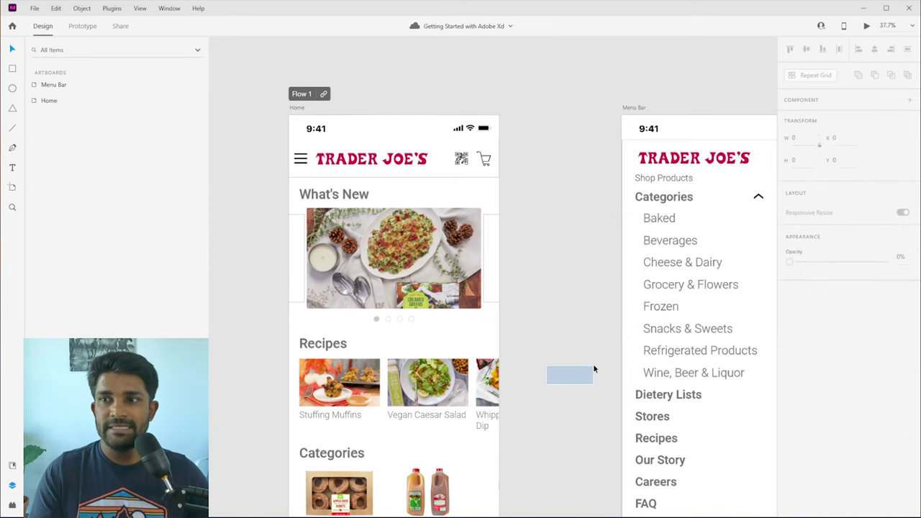
pyautogui.click(500, 286)
pyautogui.click(534, 382)
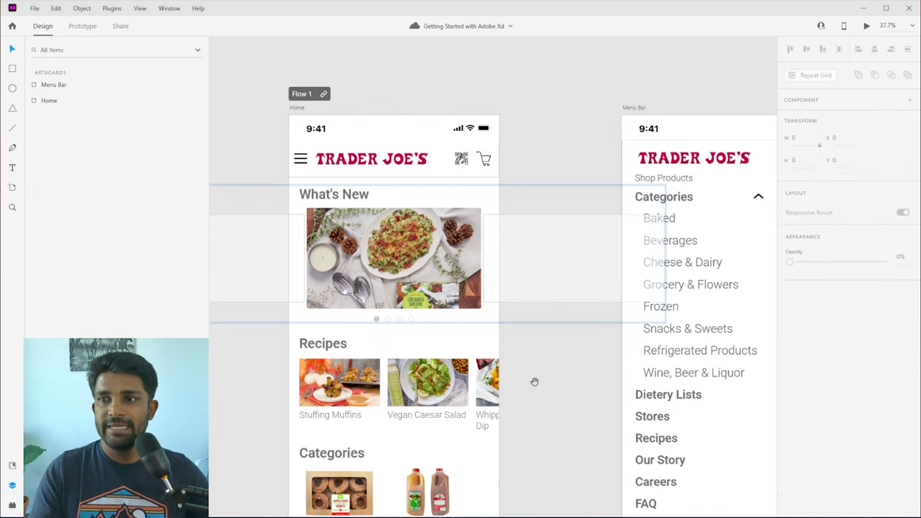
# Fill rectangle 2, beside the main What's New photo on the Home artboard, with the casserole image file from the computer
pyautogui.moveTo(535, 381); pyautogui.dragTo(655, 302)
pyautogui.scroll(-3, 582, 339)
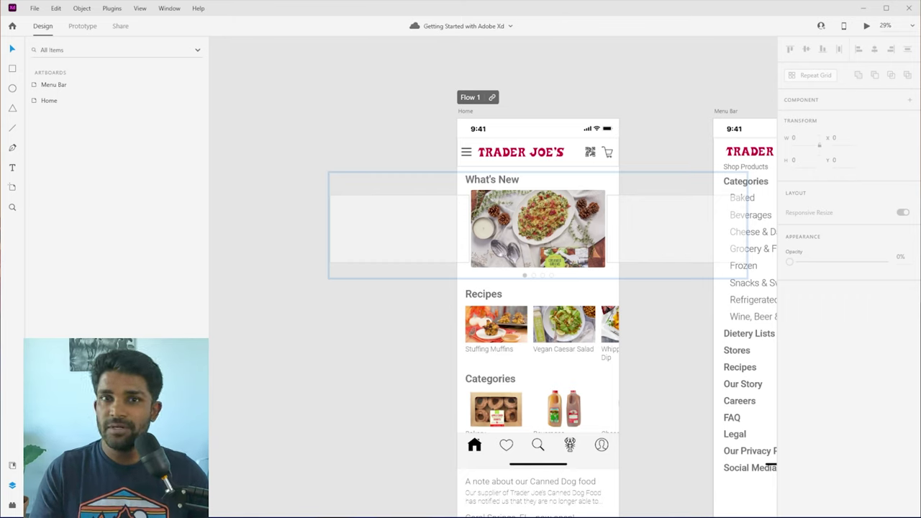
pyautogui.moveTo(0, 237); pyautogui.dragTo(614, 229)
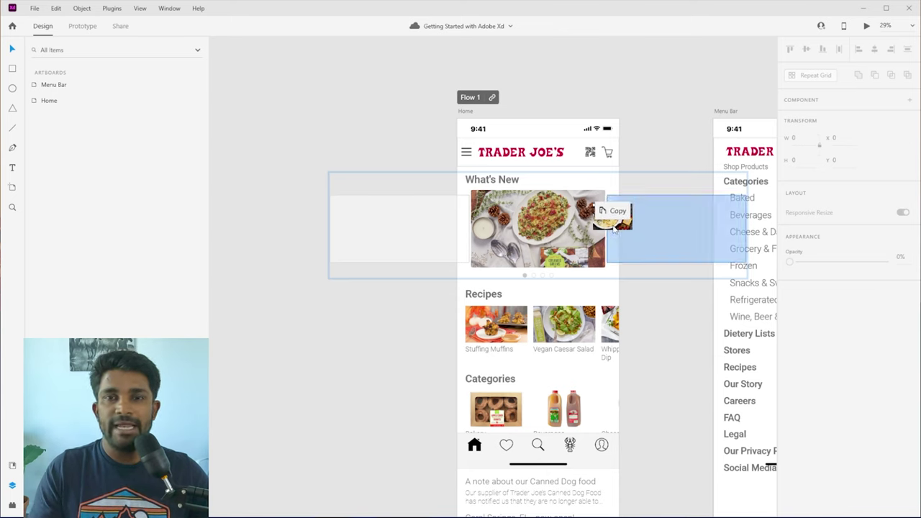
pyautogui.moveTo(614, 230); pyautogui.dragTo(616, 235)
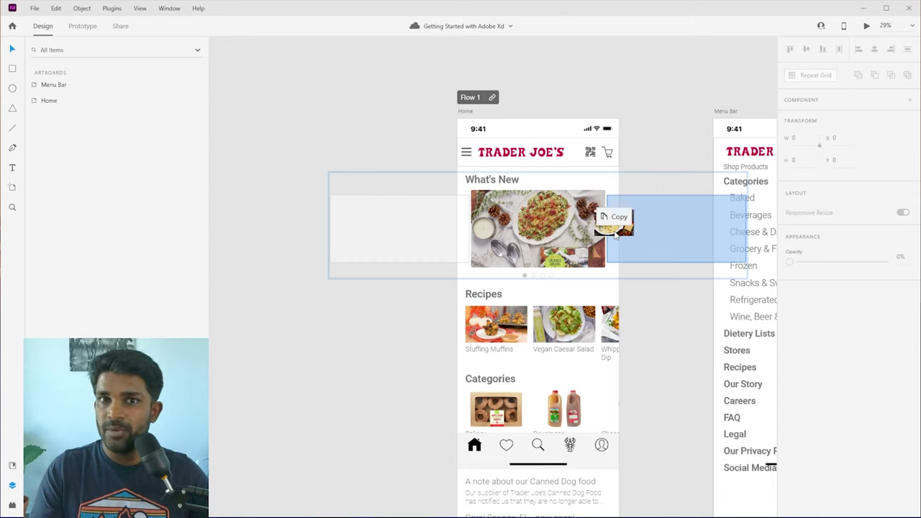
pyautogui.moveTo(616, 235); pyautogui.dragTo(616, 236)
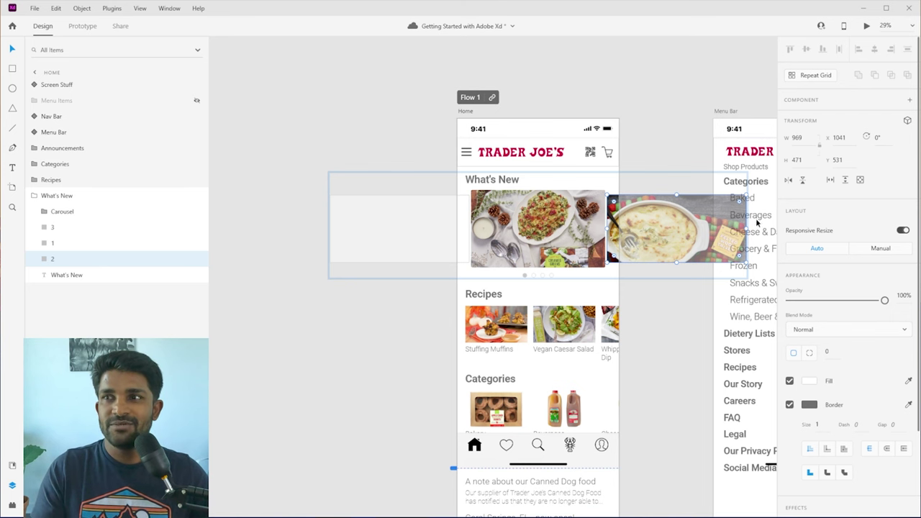
# Shift the casserole photo slightly upward inside the frame of rectangle 2 and leave the image editing
pyautogui.scroll(5, 739, 237)
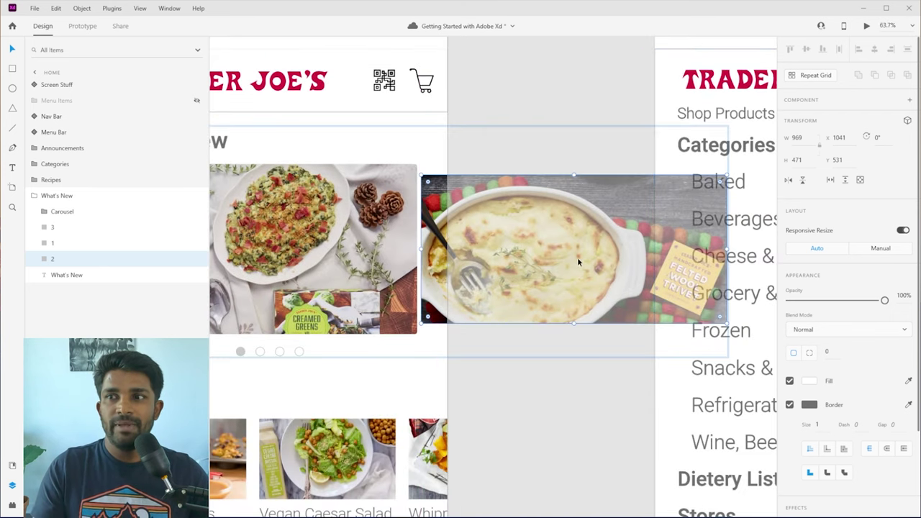
pyautogui.doubleClick(569, 246)
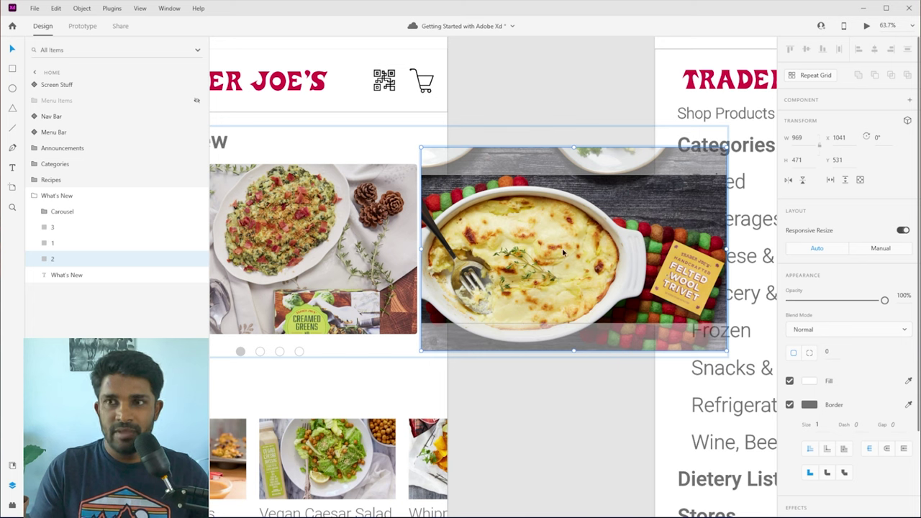
pyautogui.moveTo(558, 262)
pyautogui.mouseDown()
pyautogui.moveTo(561, 288)
pyautogui.moveTo(566, 272)
pyautogui.mouseUp()
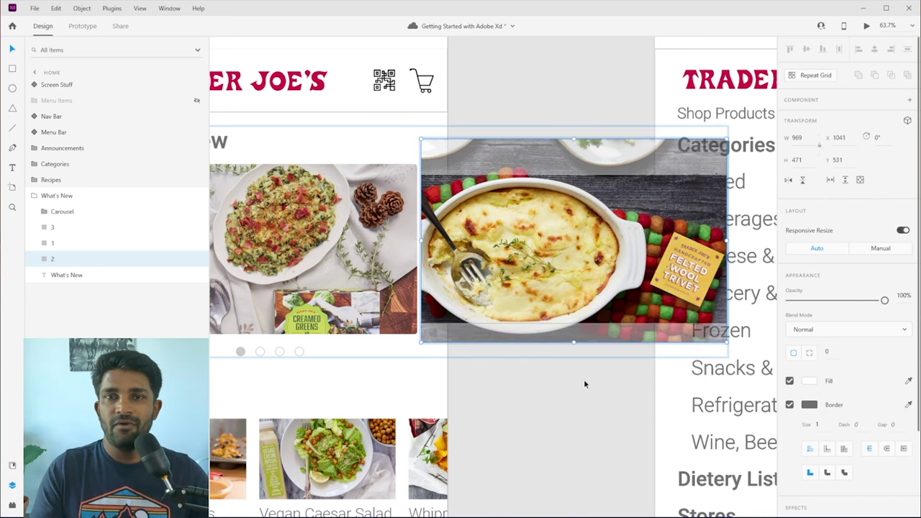
pyautogui.click(584, 377)
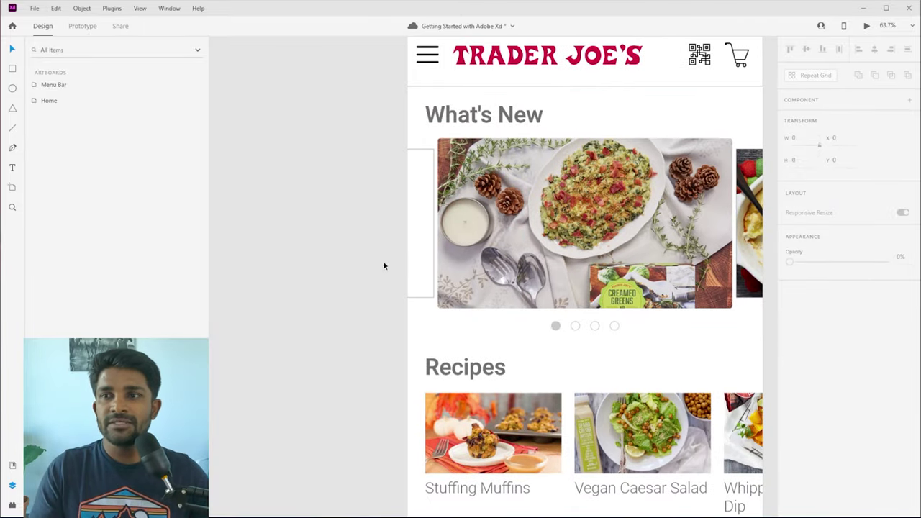
# Place the soup image file from the computer over the empty rectangle 3 in the What's New group
pyautogui.doubleClick(414, 256)
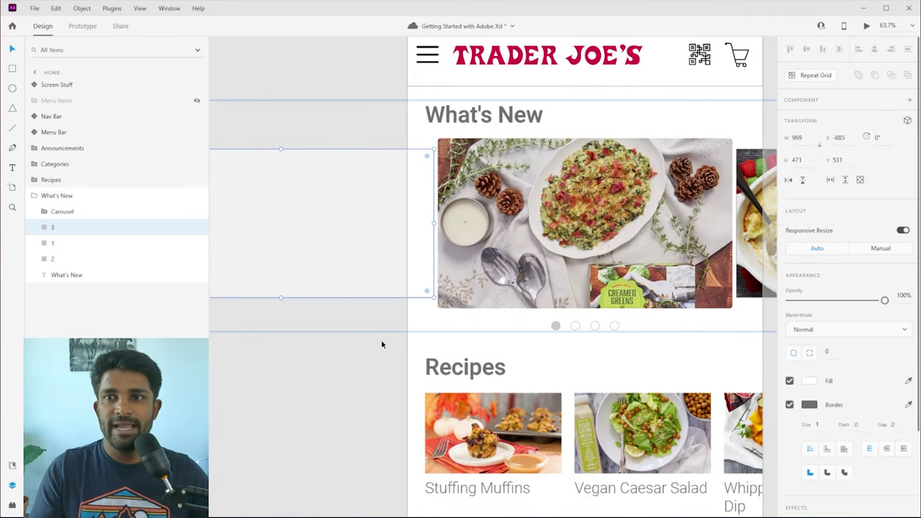
pyautogui.scroll(-5, 482, 359)
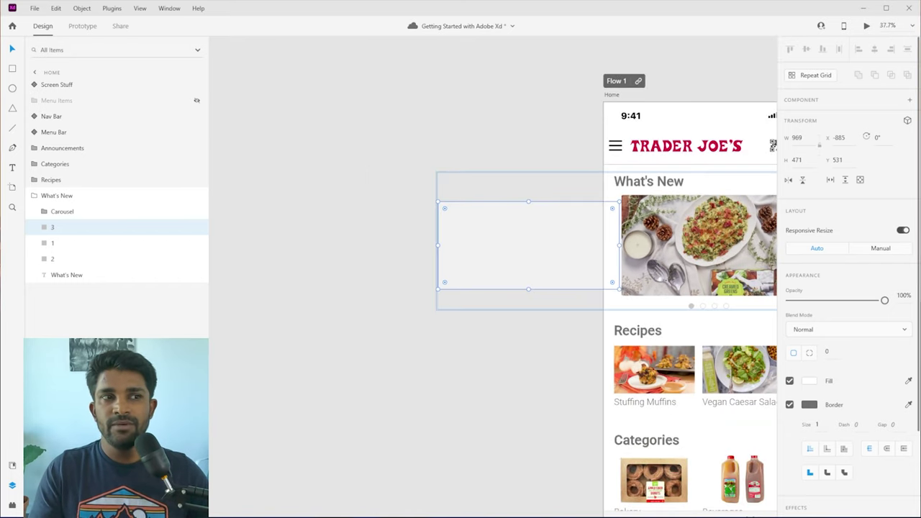
pyautogui.moveTo(460, 319); pyautogui.dragTo(305, 358)
pyautogui.moveTo(366, 419); pyautogui.dragTo(516, 257)
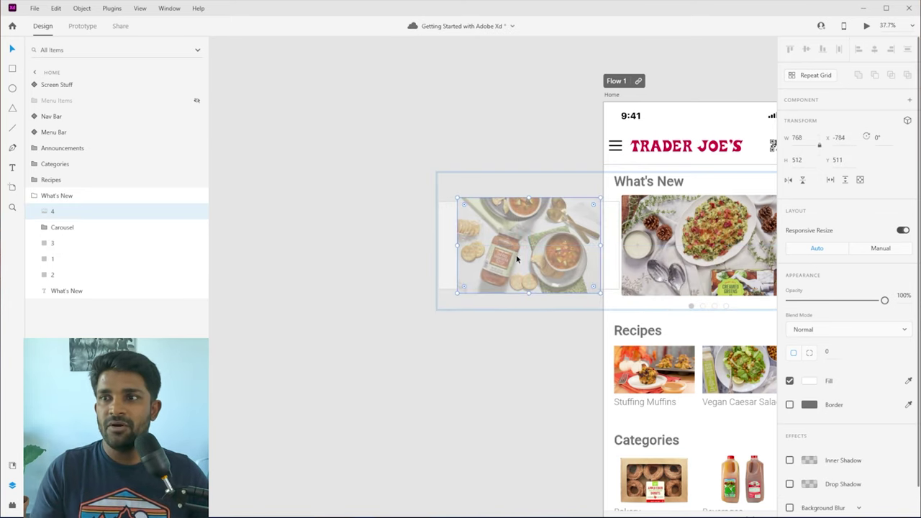
# Align the soup image with the left edge of rectangle 3 and scale it proportionally to 969 by 646, covering the rectangle
pyautogui.scroll(5, 602, 244)
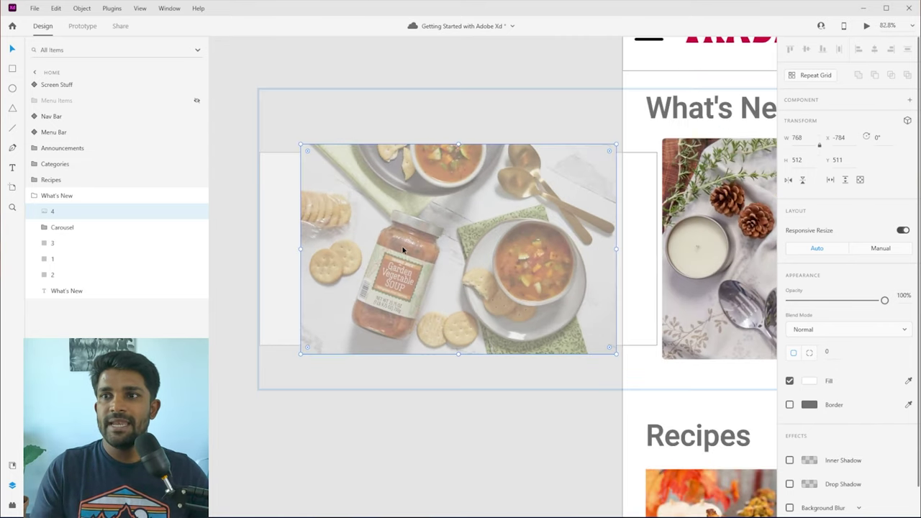
pyautogui.click(278, 259)
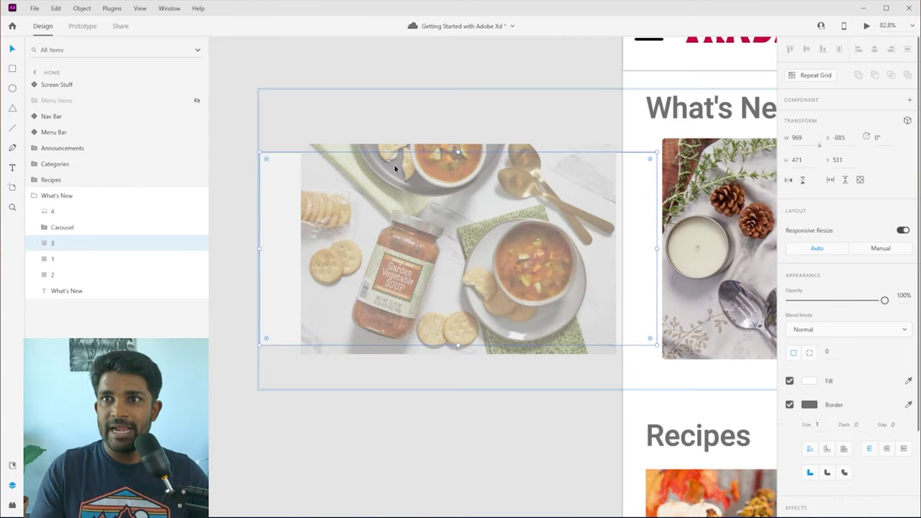
pyautogui.click(398, 207)
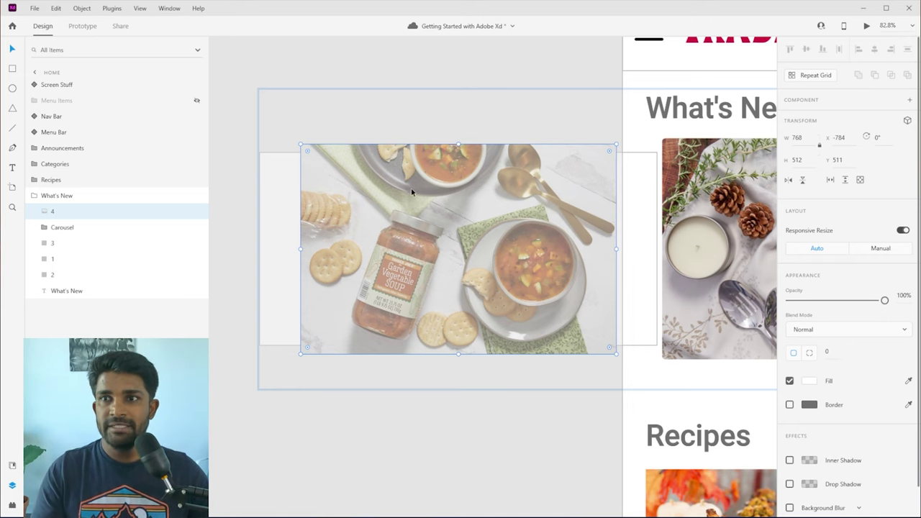
pyautogui.moveTo(348, 175); pyautogui.dragTo(326, 212)
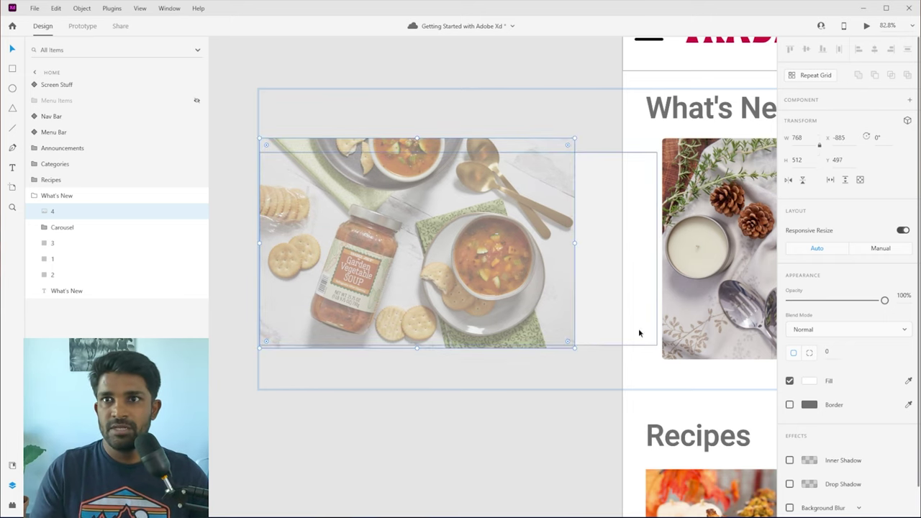
pyautogui.moveTo(573, 348); pyautogui.dragTo(712, 403)
pyautogui.moveTo(484, 310); pyautogui.dragTo(482, 285)
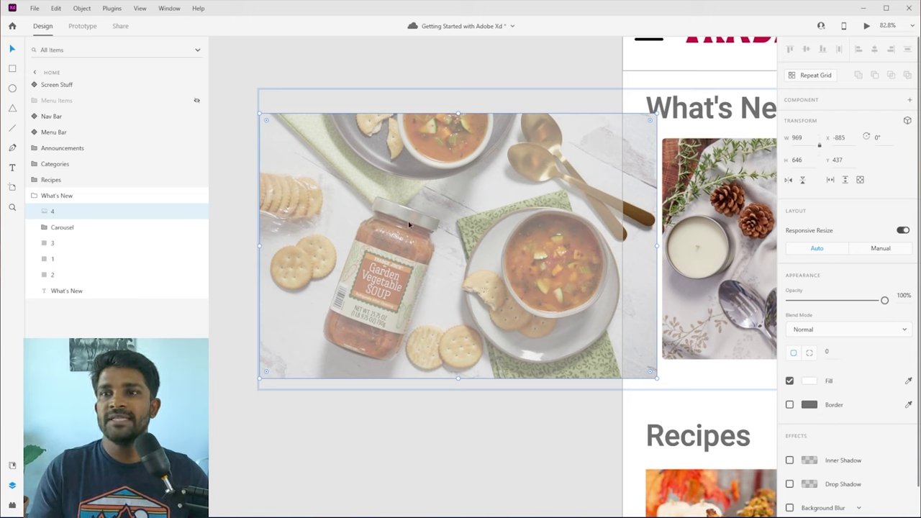
# Mask soup image 4 with rectangle 3 in the What's New group using Mask with Shape
pyautogui.keyDown('ctrl'); pyautogui.click(75, 246); pyautogui.keyUp('ctrl')
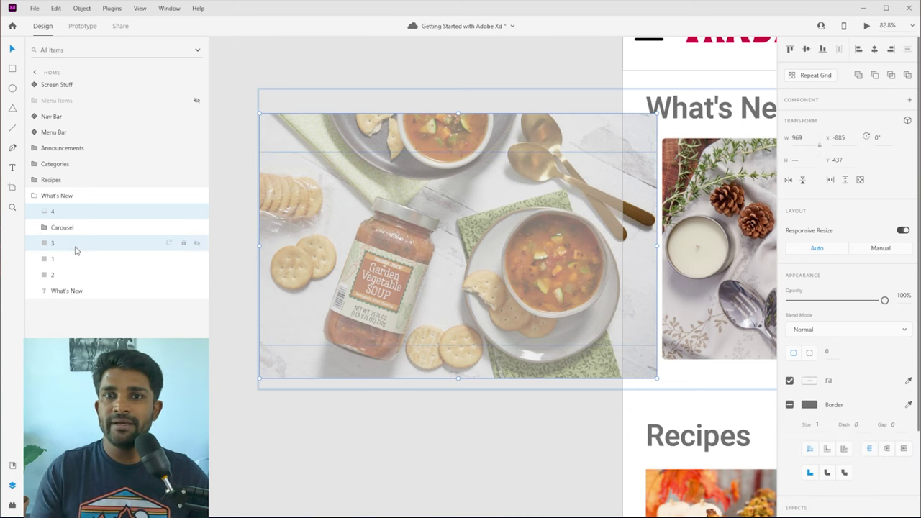
pyautogui.rightClick(76, 250)
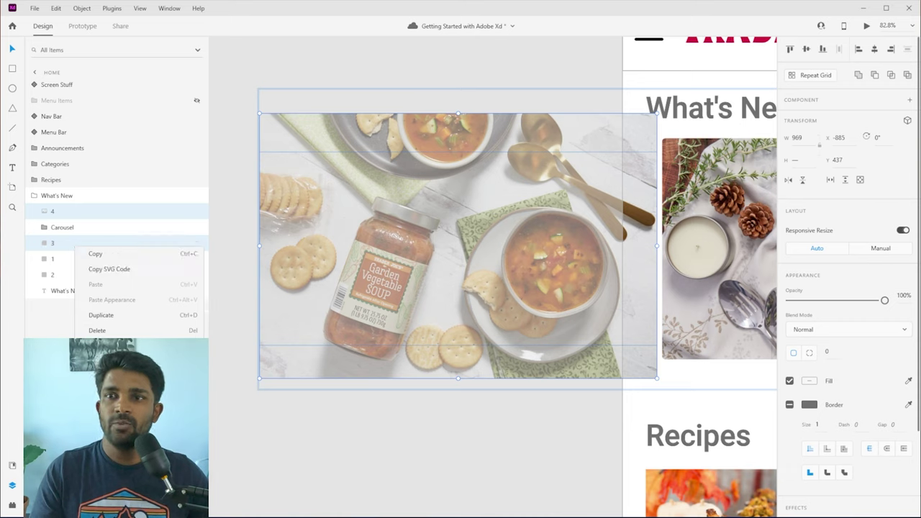
pyautogui.hotkey('ctrl', 'shift', 'm')
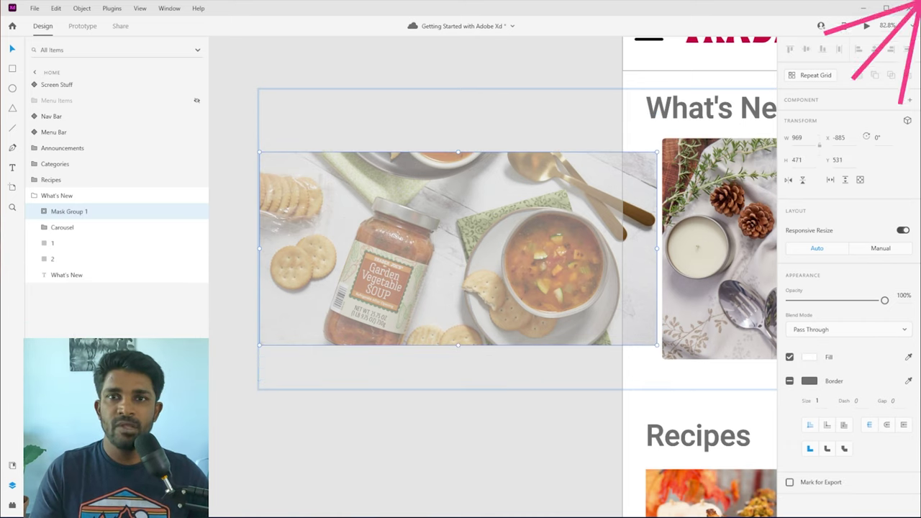
# Expand the new mask group and inspect its shape layer 3, image layer 4 and the options available for the image
pyautogui.click(44, 211)
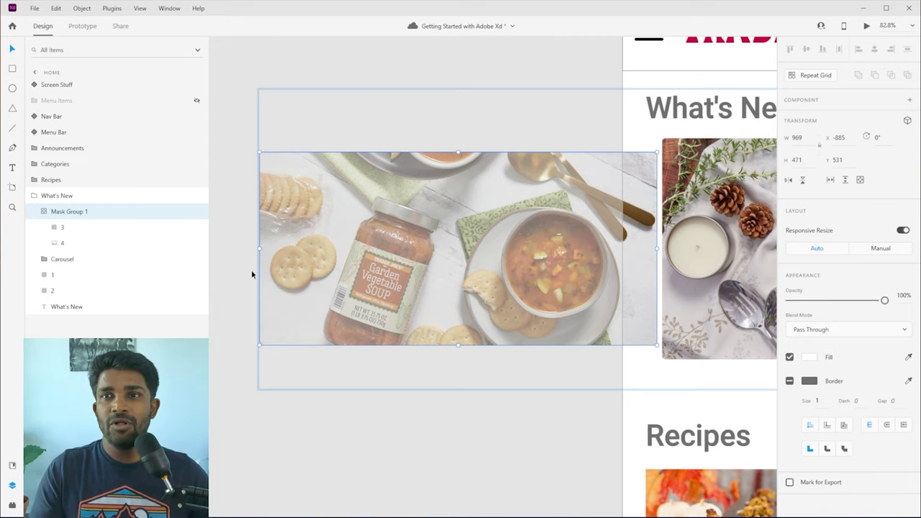
pyautogui.scroll(-2, 251, 273)
pyautogui.scroll(-2, 242, 279)
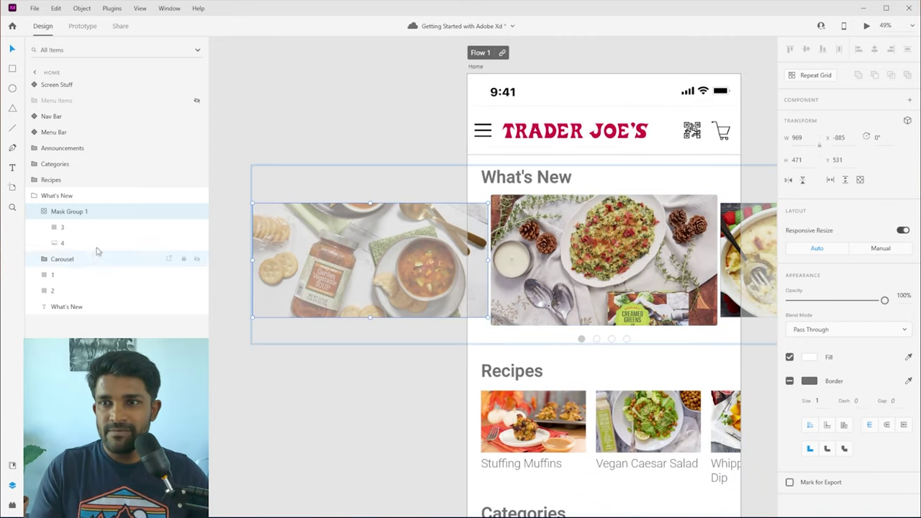
pyautogui.click(83, 229)
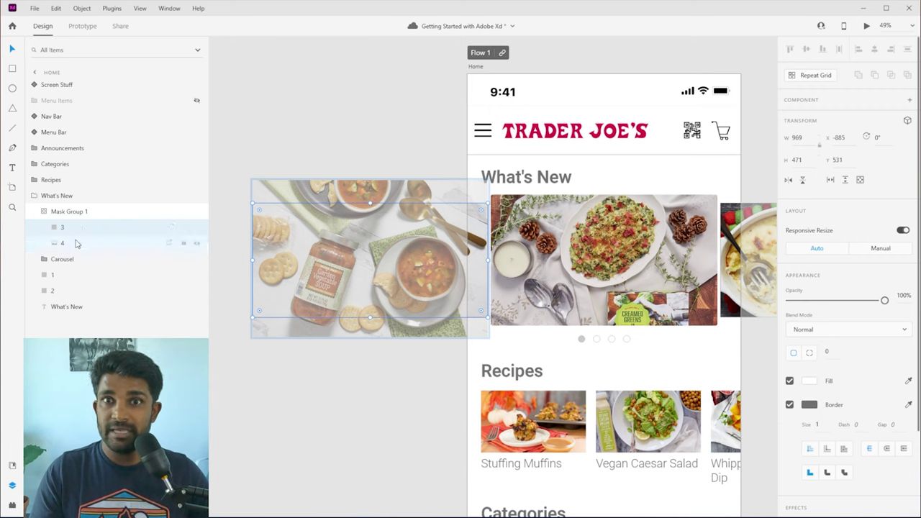
pyautogui.click(72, 246)
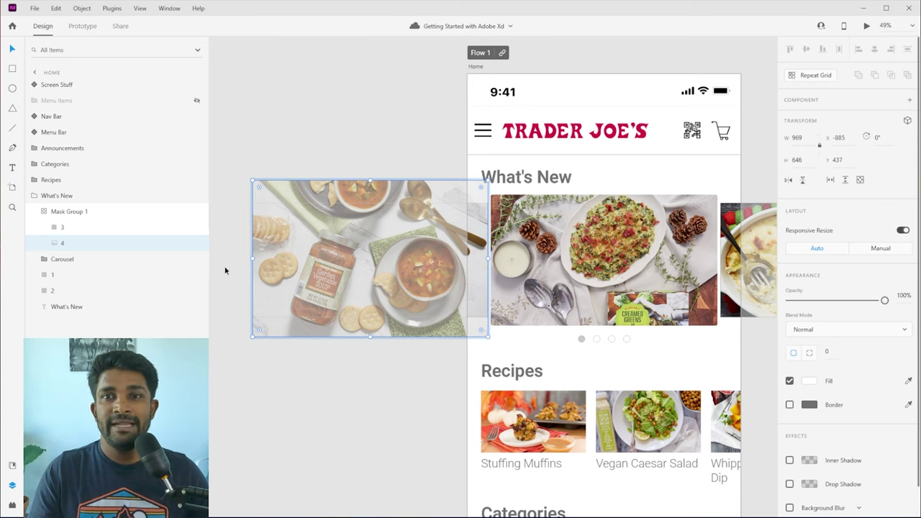
pyautogui.rightClick(62, 245)
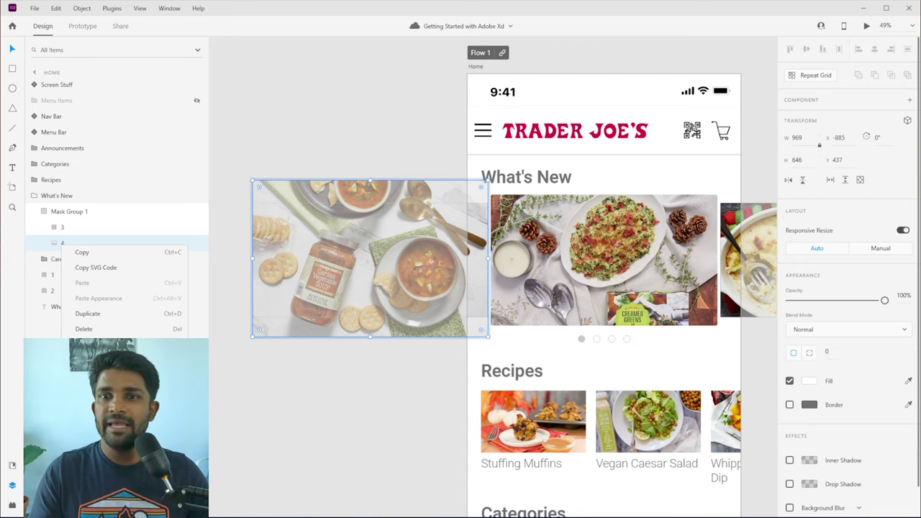
pyautogui.click(396, 342)
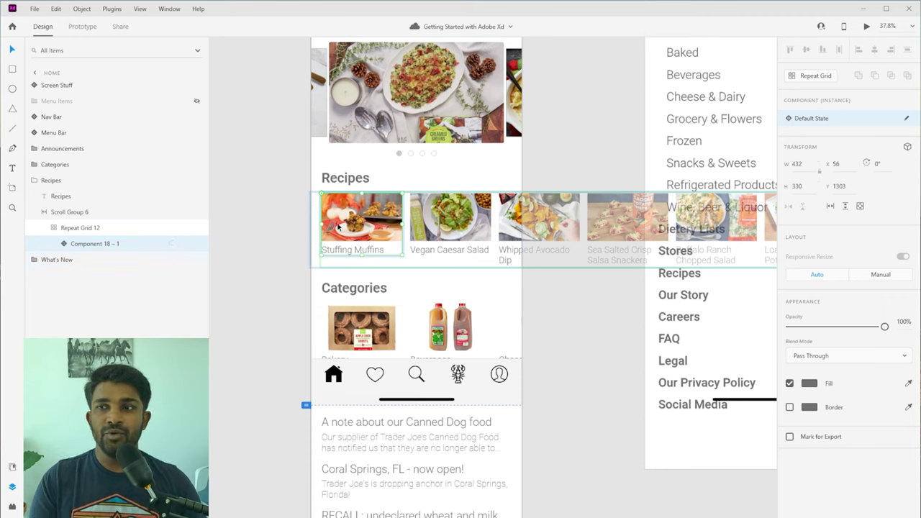
# Expand the Stuffing Muffins component in the Recipes repeat grid, inspect its text layer and the component itself, and clear the selection
pyautogui.click(64, 243)
pyautogui.click(107, 261)
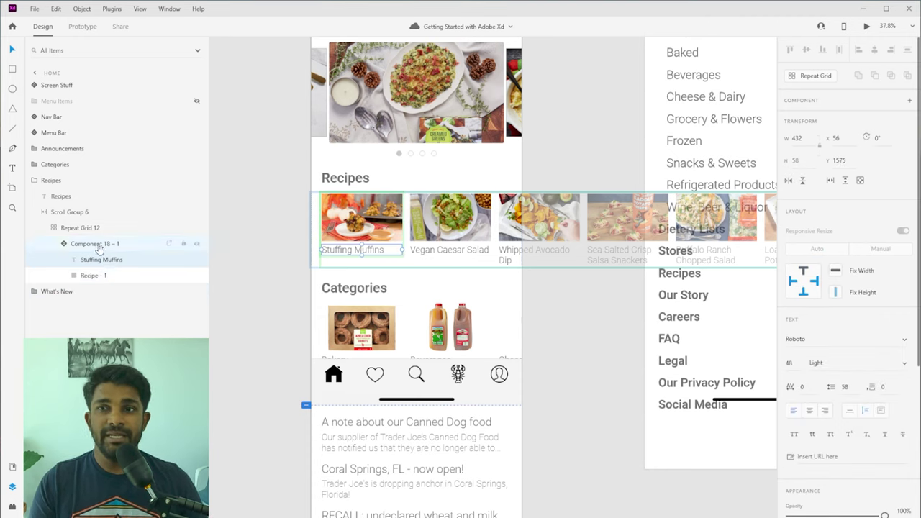
pyautogui.click(97, 244)
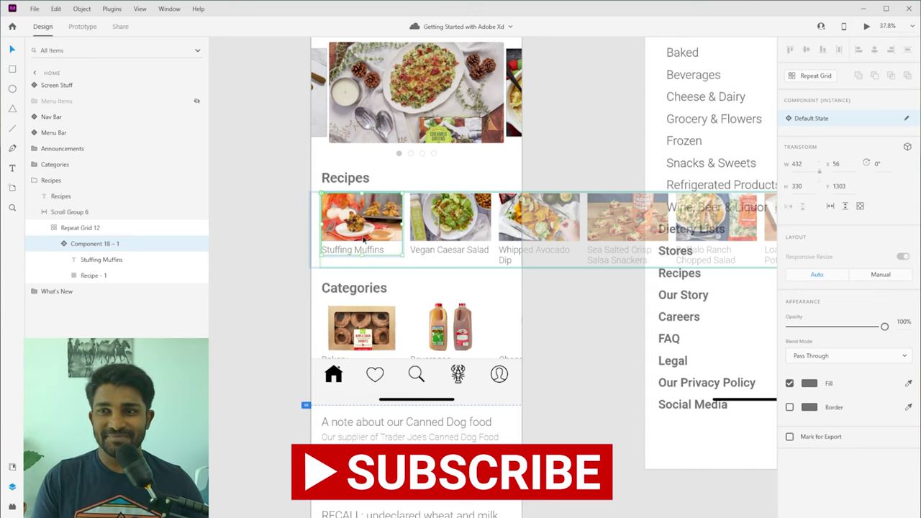
pyautogui.press('Escape')
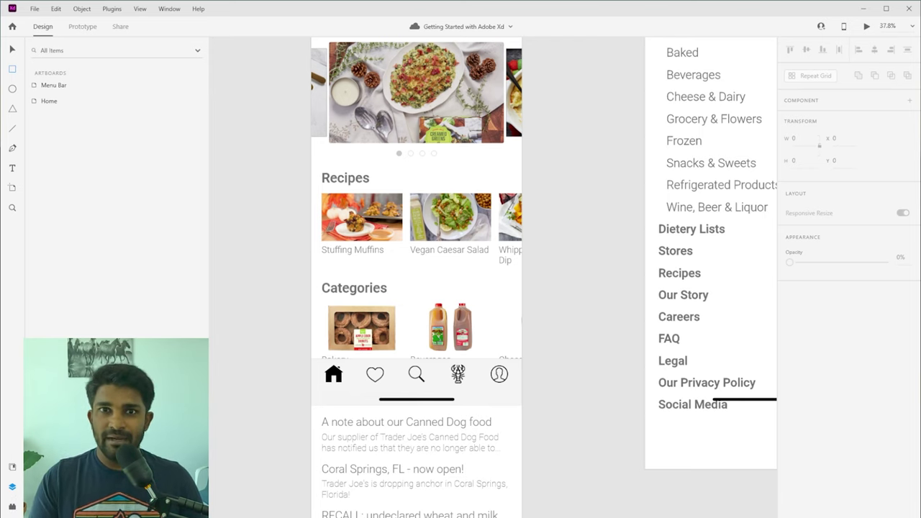
# Look through the libraries and document assets, and collapse the Components list
pyautogui.click(11, 469)
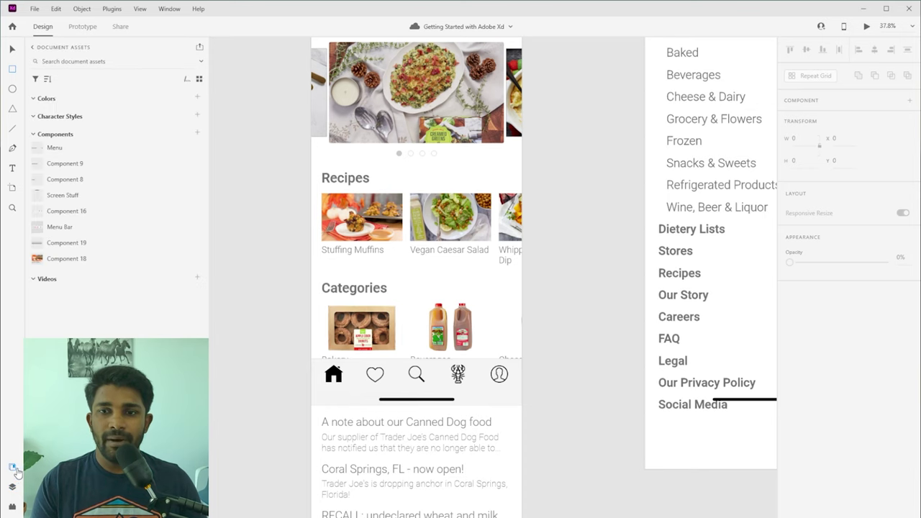
pyautogui.click(63, 51)
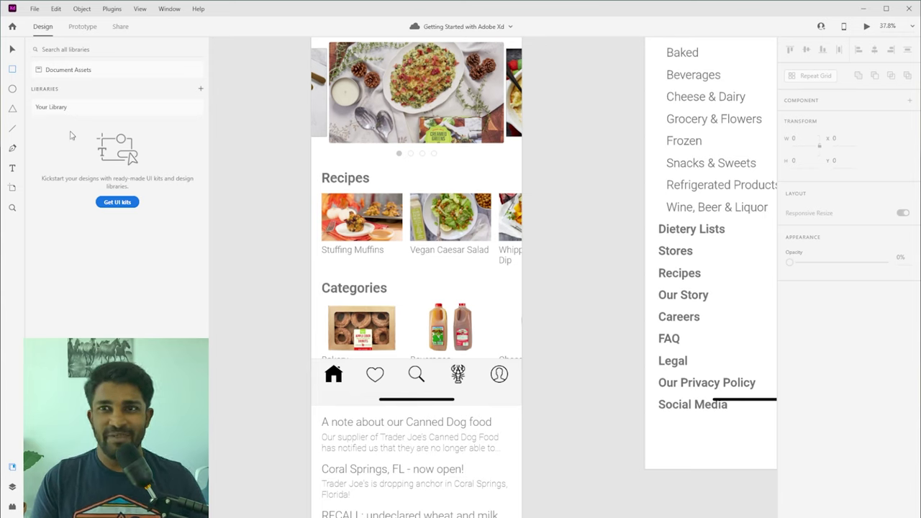
pyautogui.click(82, 70)
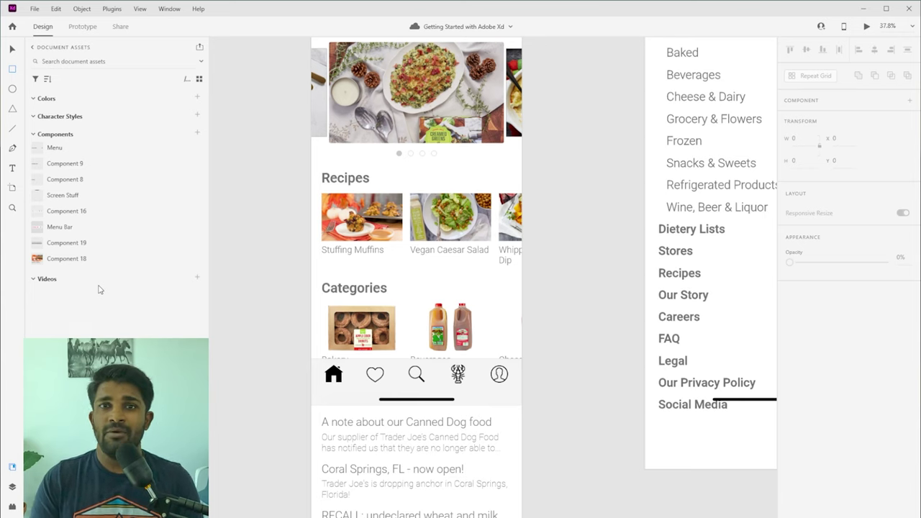
pyautogui.click(33, 136)
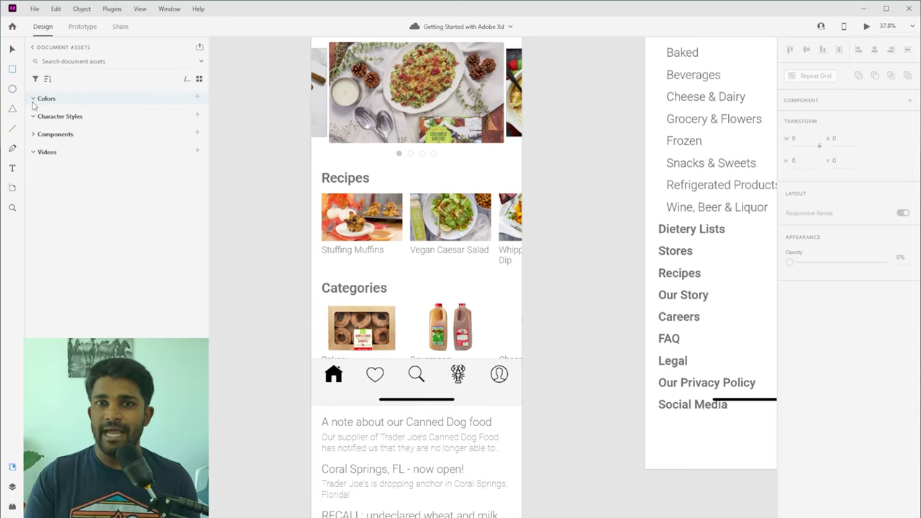
# Add all colors used in the Home and Menu Bar artboards to the document assets
pyautogui.hscroll(1, 254, 254)
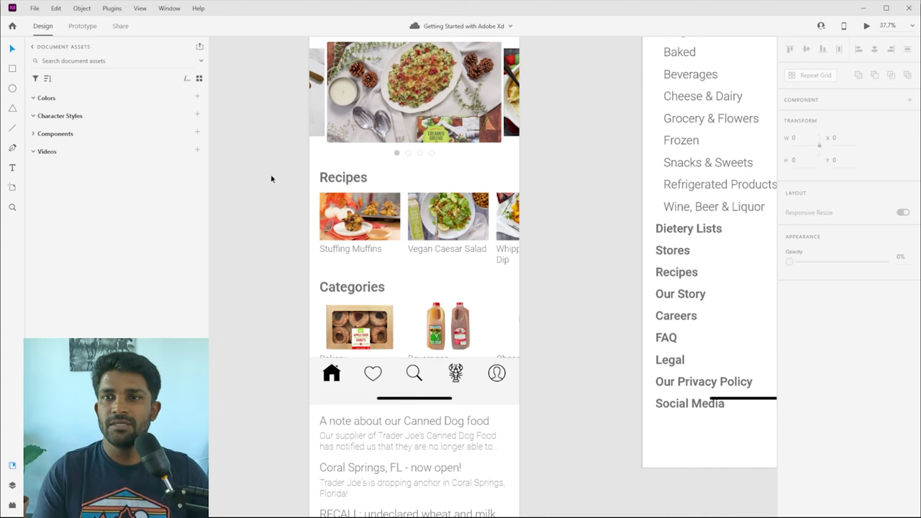
pyautogui.moveTo(265, 133); pyautogui.dragTo(354, 279)
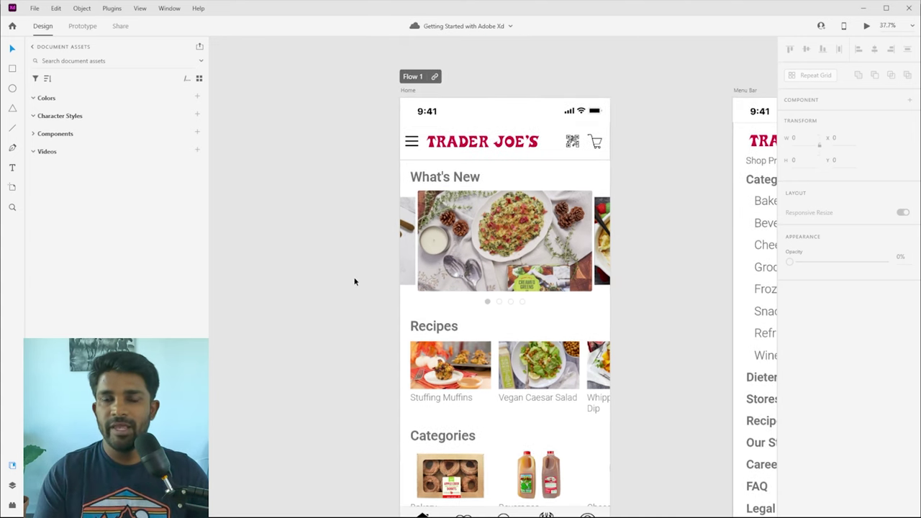
pyautogui.scroll(-3, 314, 168)
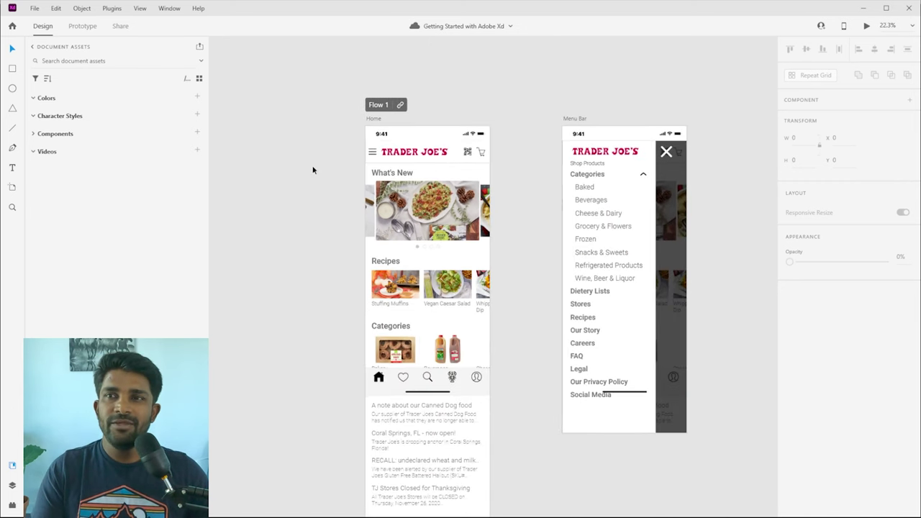
pyautogui.moveTo(314, 168); pyautogui.dragTo(367, 149)
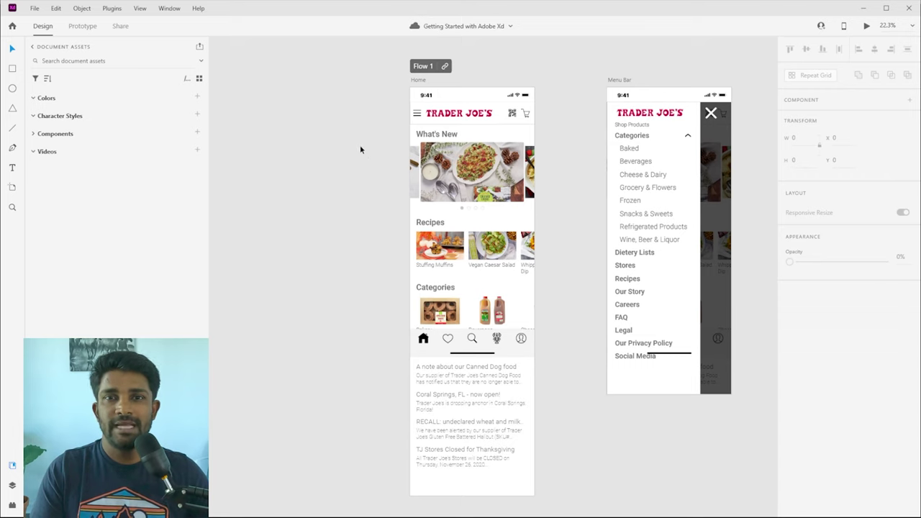
pyautogui.click(419, 80)
pyautogui.keyDown('shift'); pyautogui.click(615, 81); pyautogui.keyUp('shift')
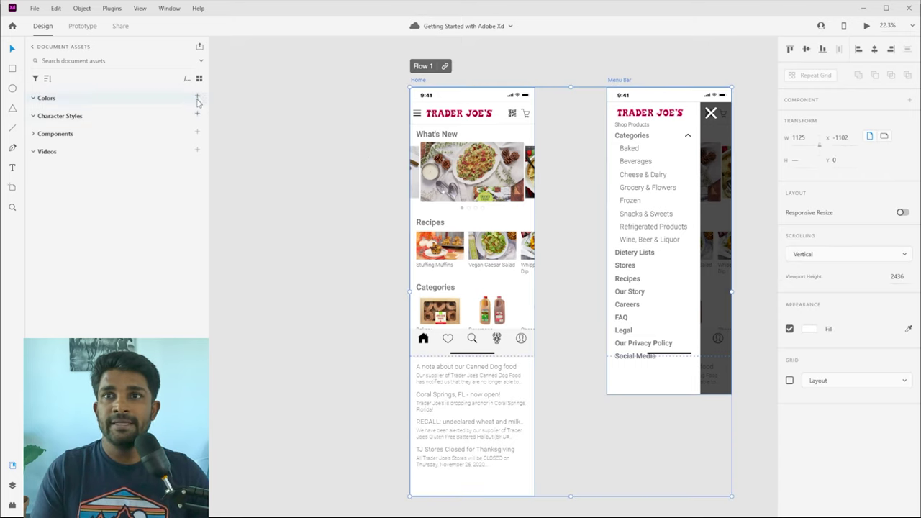
pyautogui.moveTo(311, 129); pyautogui.dragTo(420, 141)
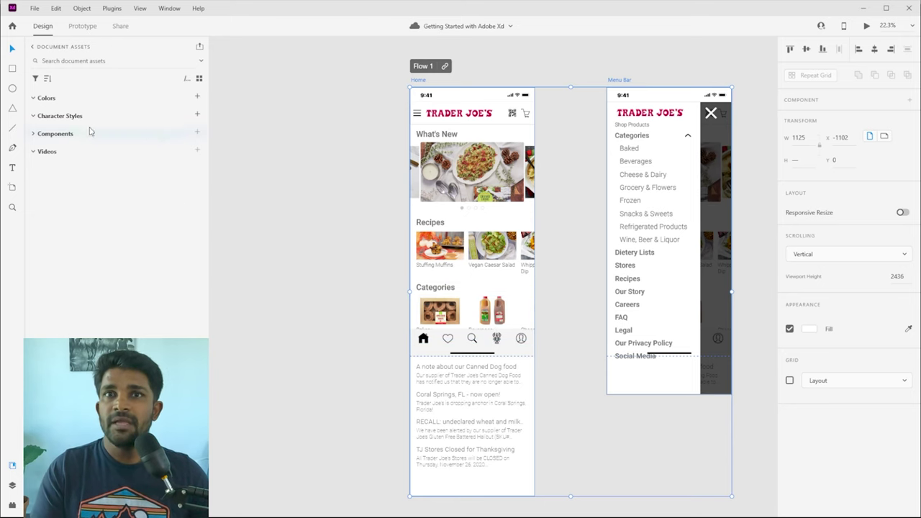
pyautogui.click(198, 98)
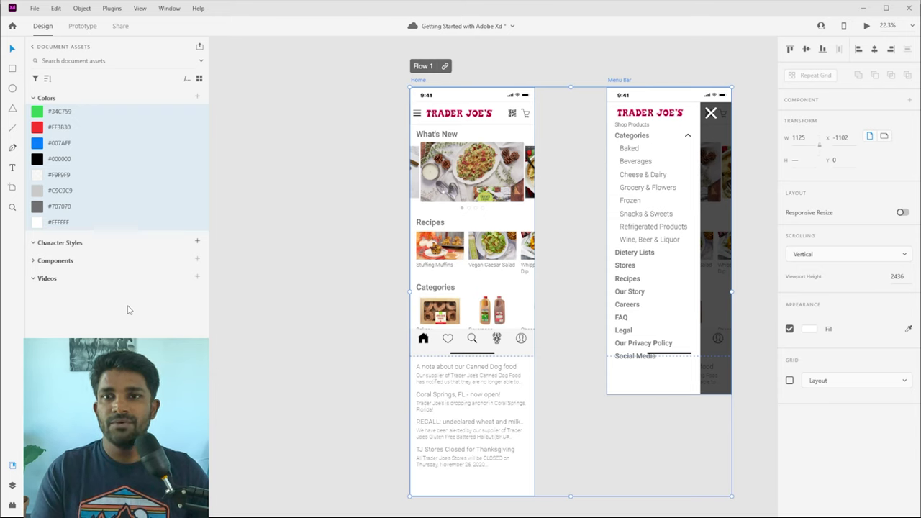
# Try the saved #34C759 color on a triangle about 915 by 973 drawn beside the Home artboard, and delete the triangle
pyautogui.click(265, 310)
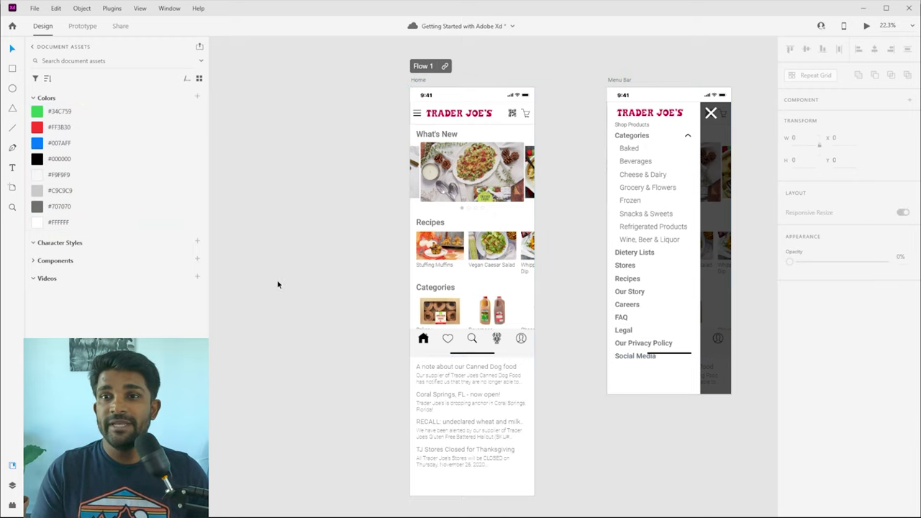
pyautogui.click(13, 108)
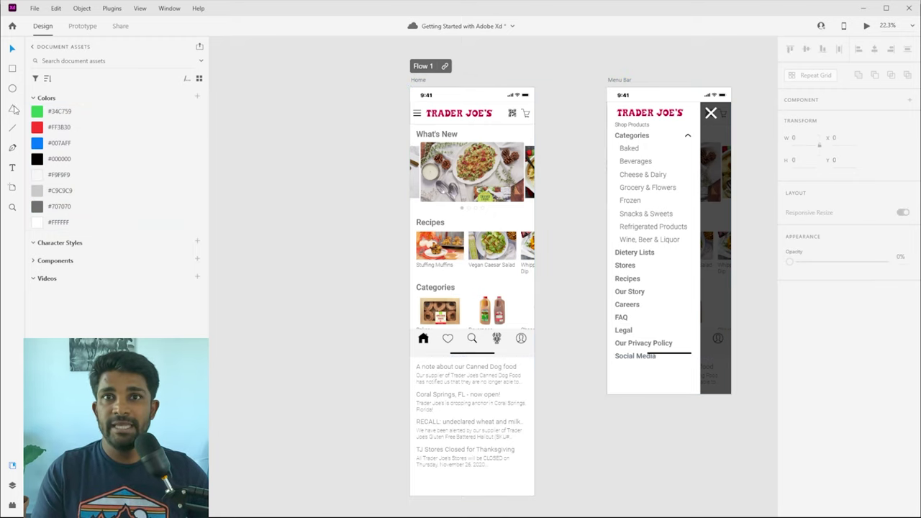
pyautogui.moveTo(280, 168); pyautogui.dragTo(380, 273)
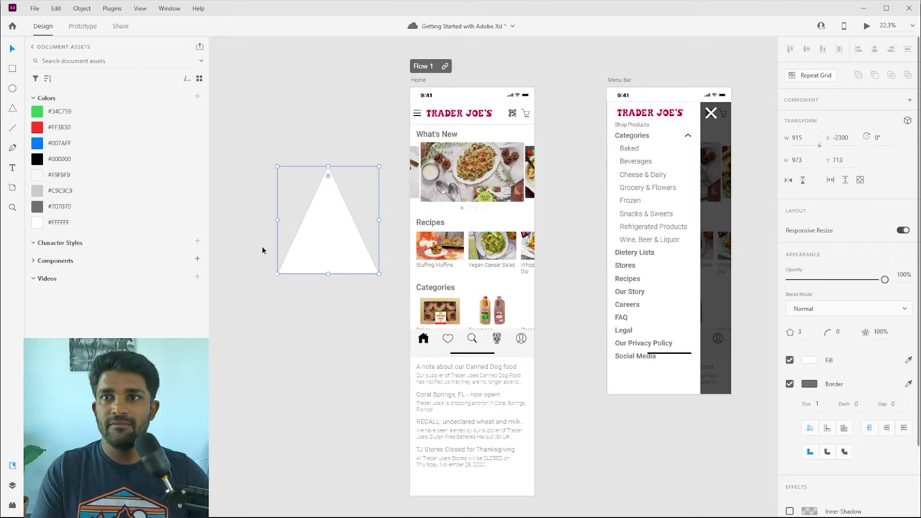
pyautogui.click(64, 112)
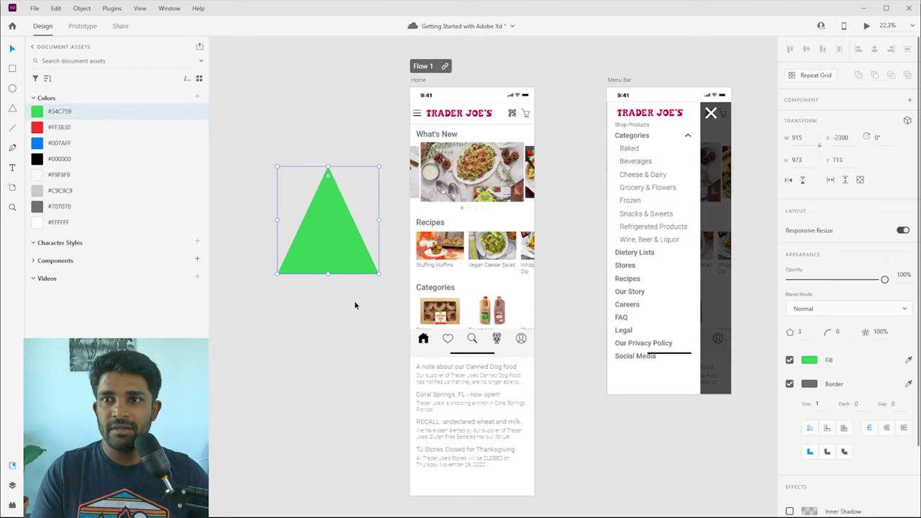
pyautogui.press('Delete')
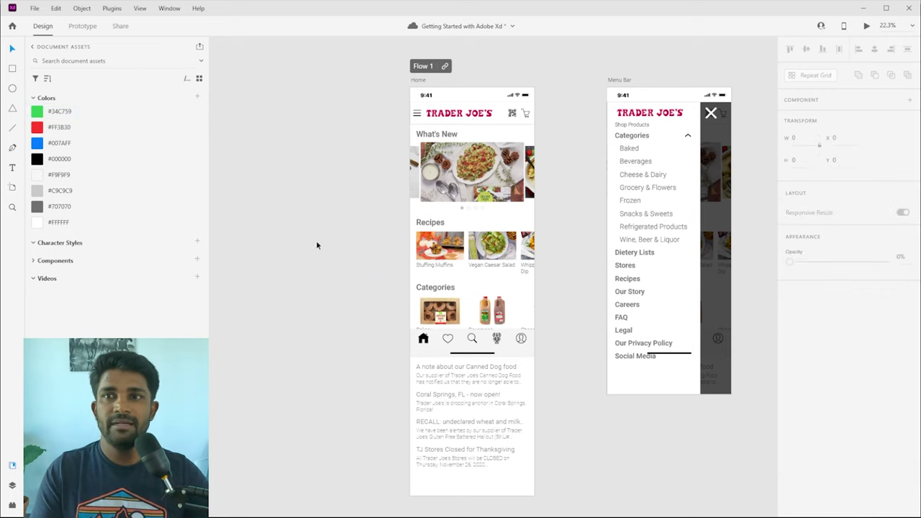
# Add all character styles used in the Home and Menu Bar artboards to the document assets
pyautogui.click(417, 80)
pyautogui.keyDown('shift'); pyautogui.click(619, 80); pyautogui.keyUp('shift')
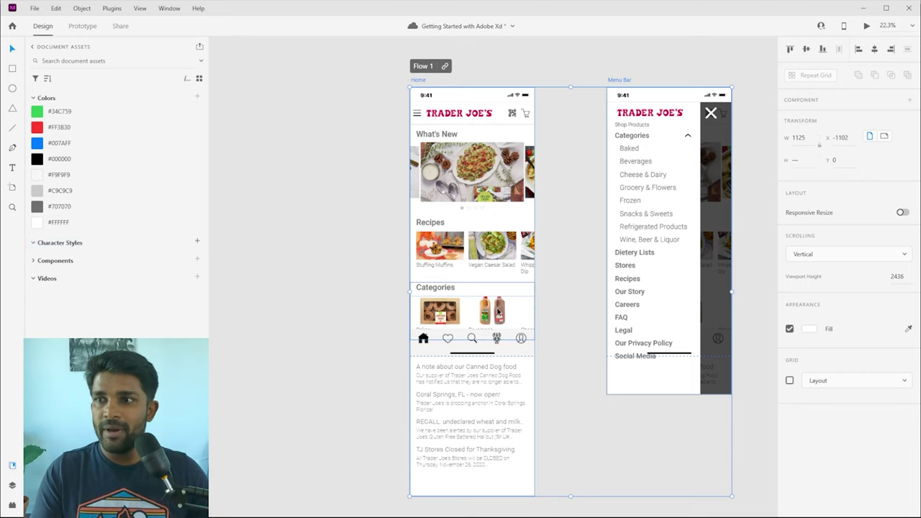
pyautogui.click(198, 243)
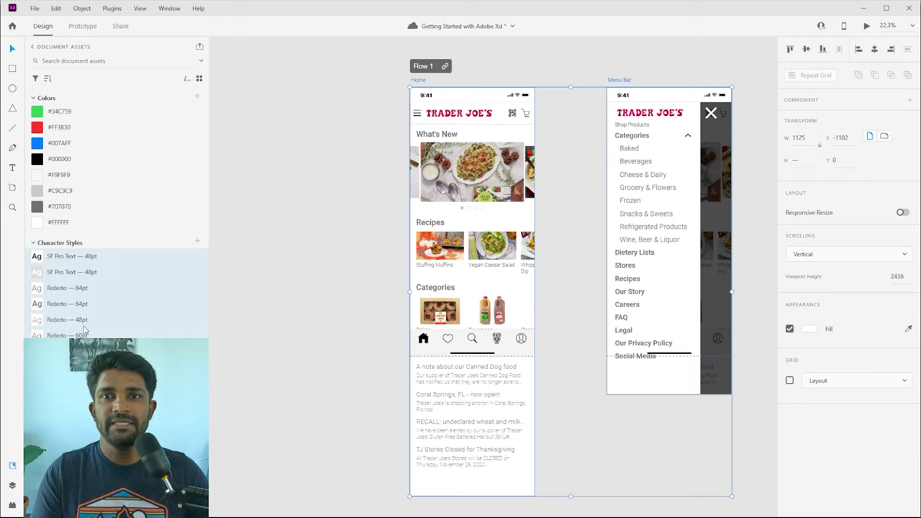
# Deselect the artboards and highlight on the canvas every object that uses the saved #34C759 color
pyautogui.click(344, 354)
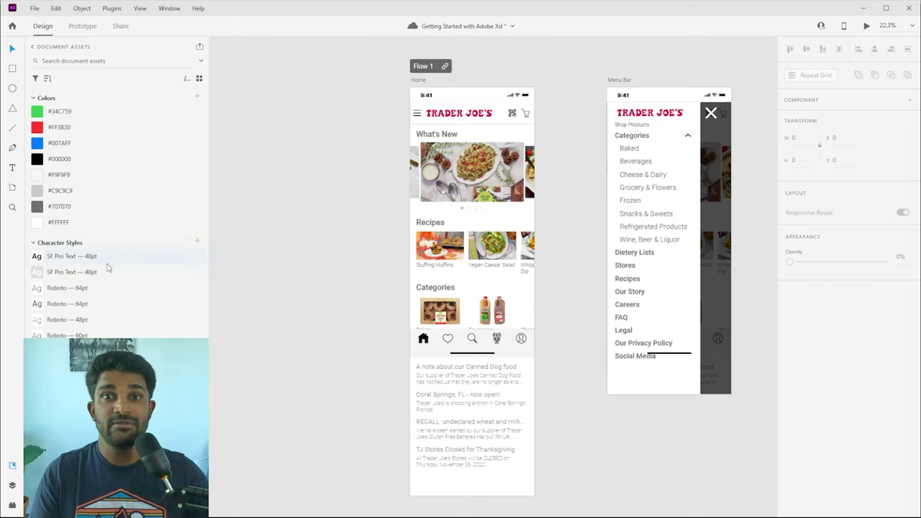
pyautogui.rightClick(71, 289)
pyautogui.rightClick(63, 113)
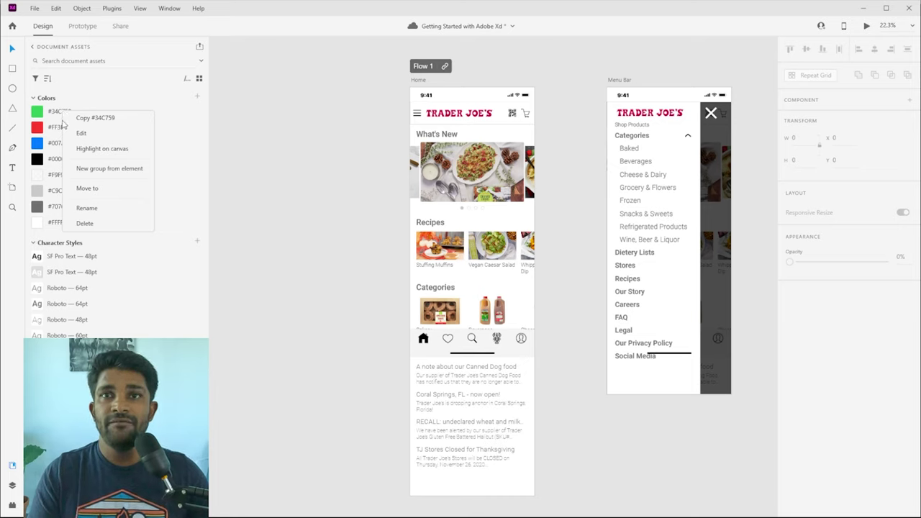
pyautogui.click(104, 149)
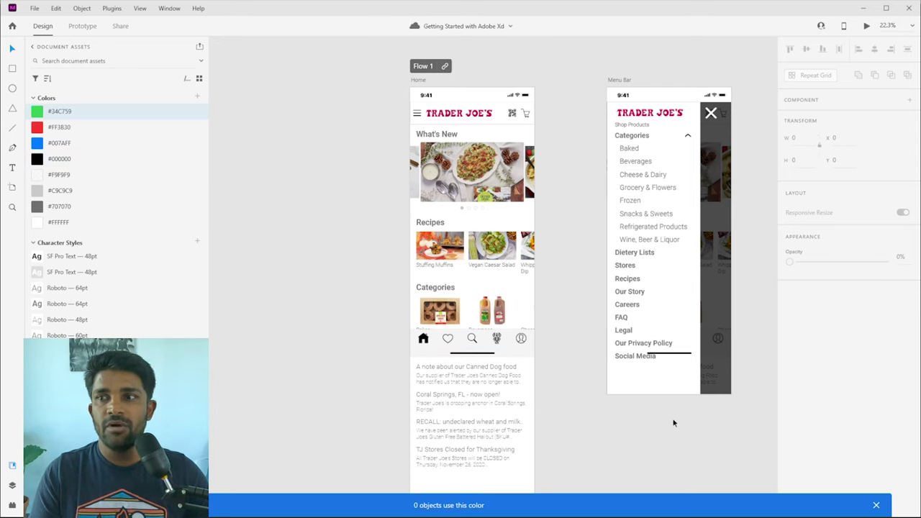
pyautogui.hotkey('alt', 'f')
pyautogui.press('Escape')
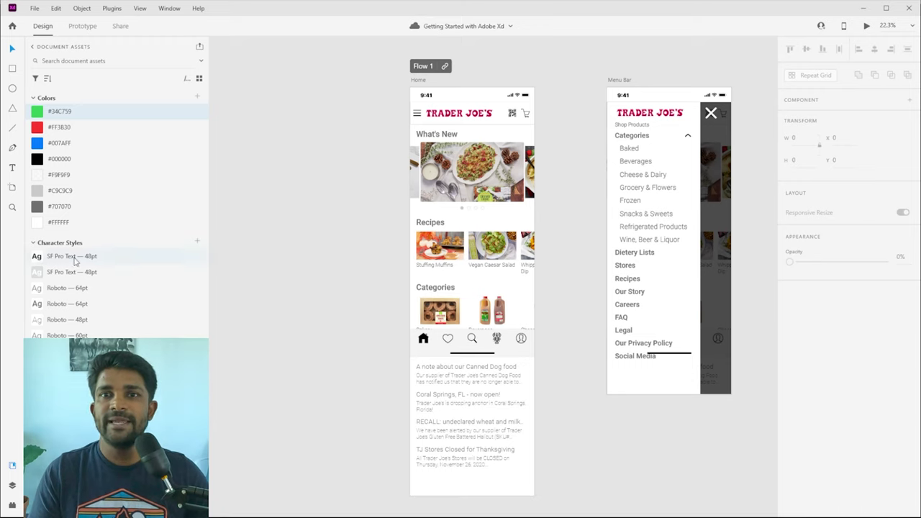
# Highlight on the canvas the text that uses the first Roboto 64pt character style, and clear the highlight
pyautogui.moveTo(74, 262)
pyautogui.click(58, 288)
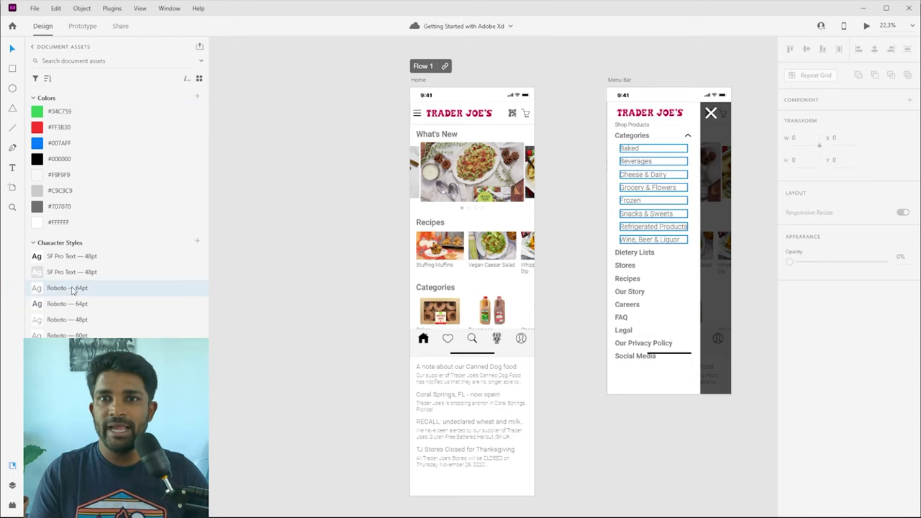
pyautogui.rightClick(72, 290)
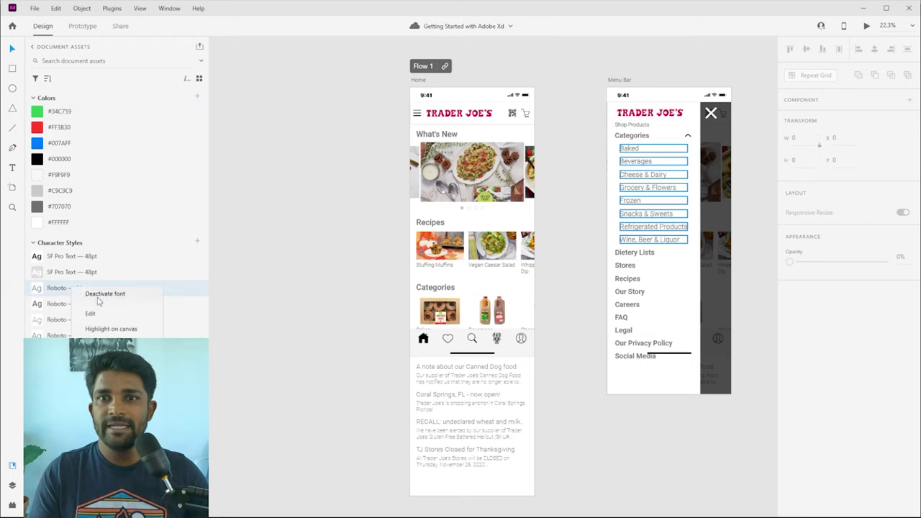
pyautogui.click(115, 329)
pyautogui.moveTo(69, 292)
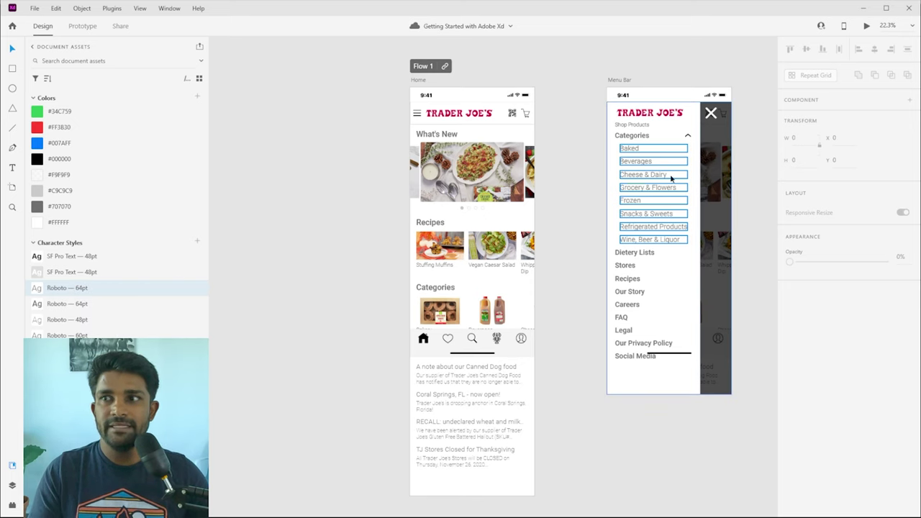
pyautogui.click(661, 448)
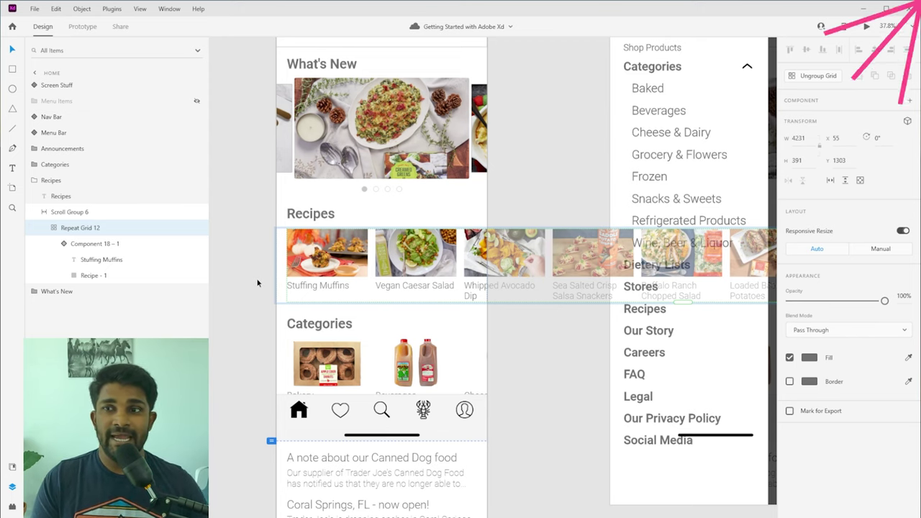
# Inspect the Recipes repeat grid on the Home artboard and its Component 18 – 1 element, and deselect the grid
pyautogui.hscroll(1, 256, 281)
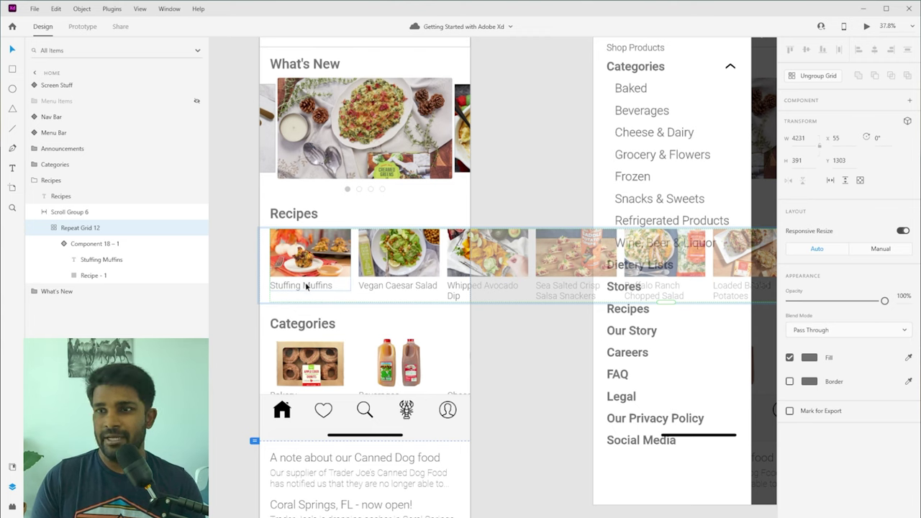
pyautogui.click(95, 244)
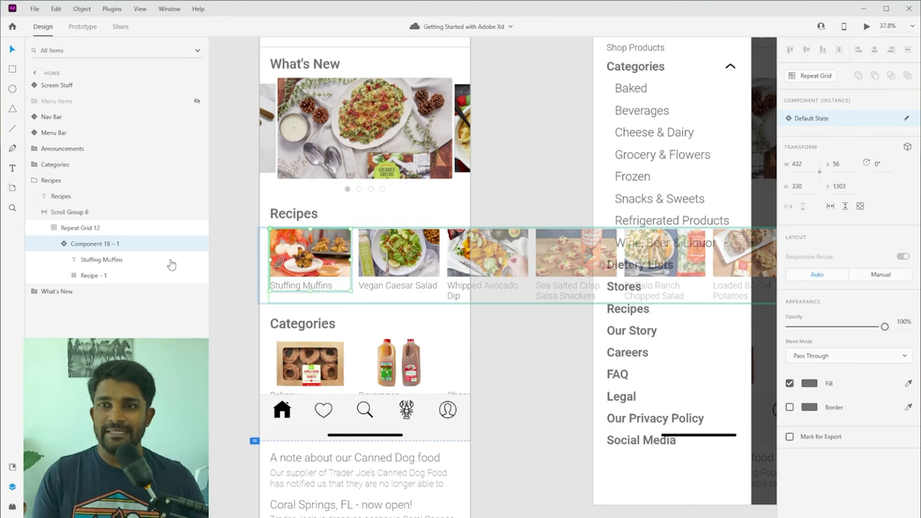
pyautogui.click(76, 229)
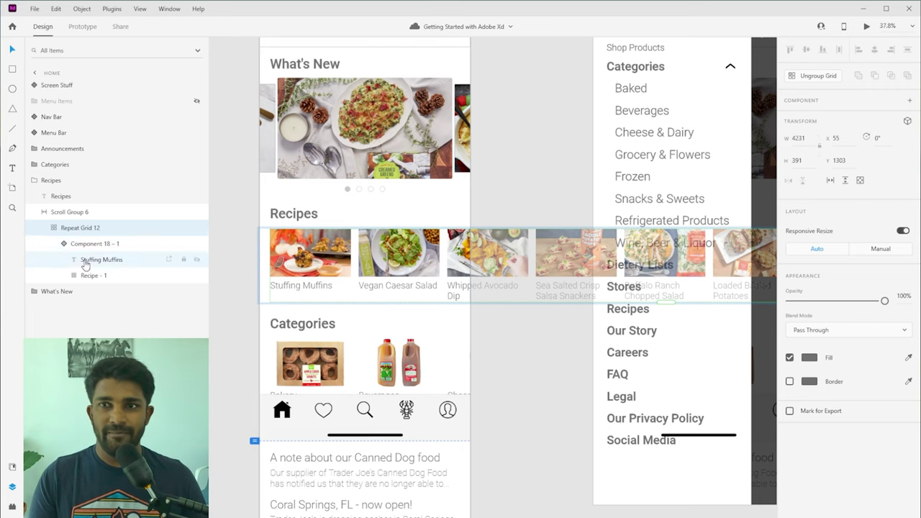
pyautogui.click(244, 218)
pyautogui.hscroll(-5, 288, 215)
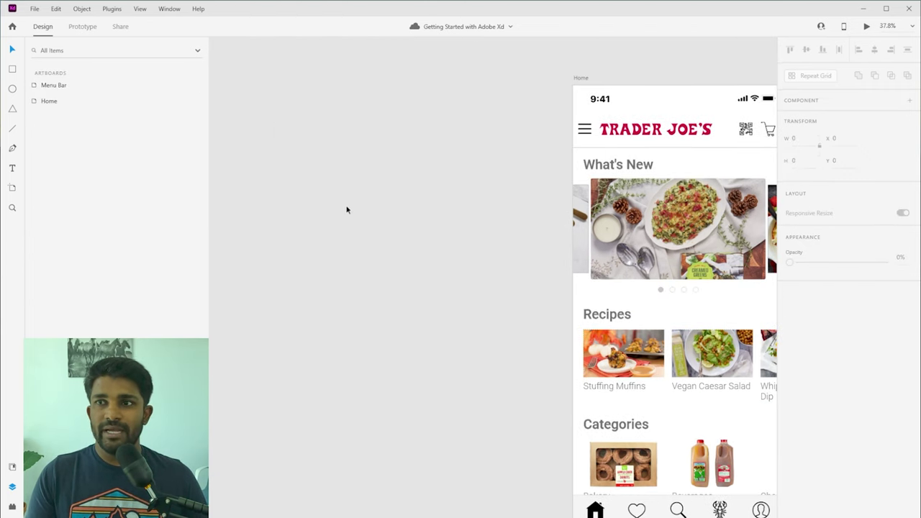
# Draw a rectangle about 545 by 389 beside the Home artboard and extend it as a repeat grid to about 1519 by 1781
pyautogui.click(14, 72)
pyautogui.moveTo(255, 103); pyautogui.dragTo(358, 175)
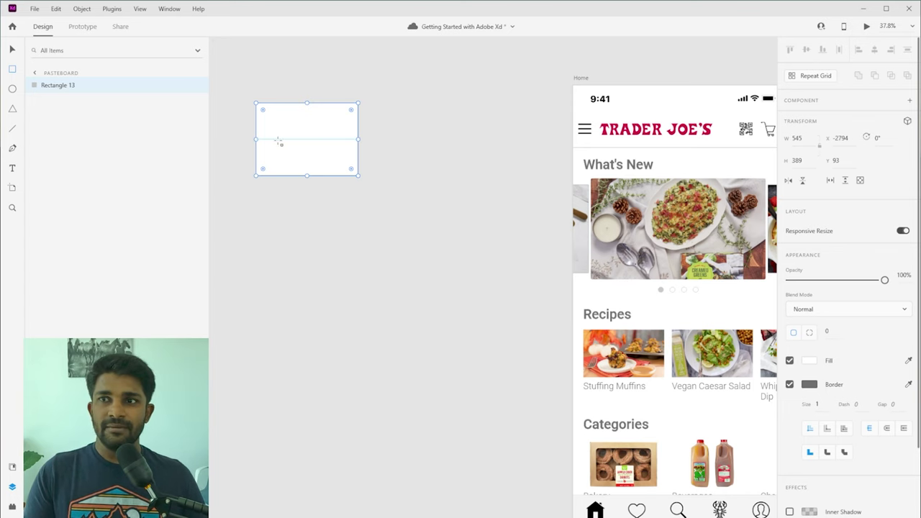
pyautogui.press('v')
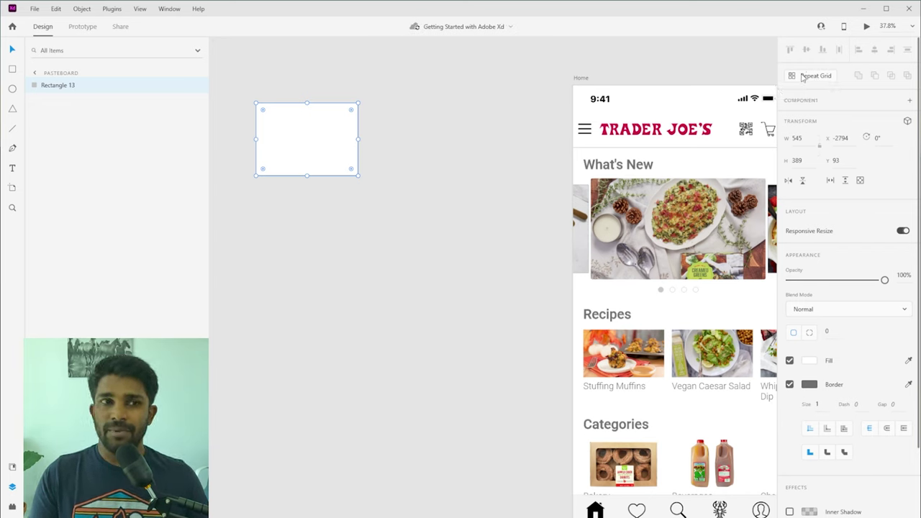
pyautogui.click(804, 77)
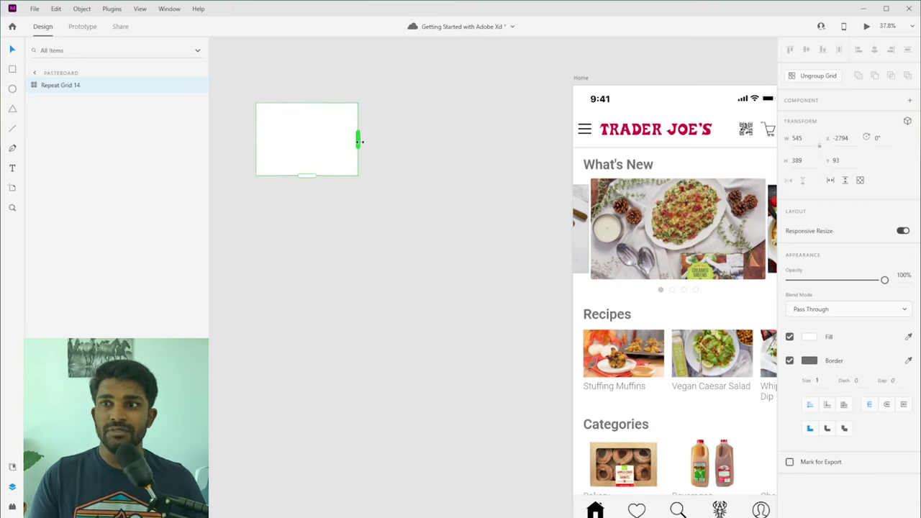
pyautogui.moveTo(358, 142); pyautogui.dragTo(358, 206)
pyautogui.moveTo(308, 175); pyautogui.dragTo(307, 435)
pyautogui.moveTo(355, 268); pyautogui.dragTo(541, 269)
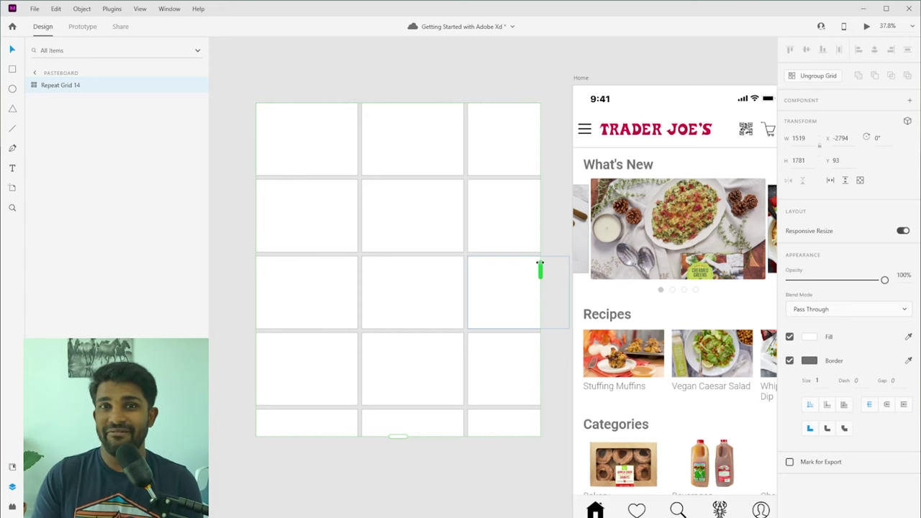
# Widen the repeat grid's column gaps to about 36 and adjust the gaps between its rows
pyautogui.hscroll(1, 540, 269)
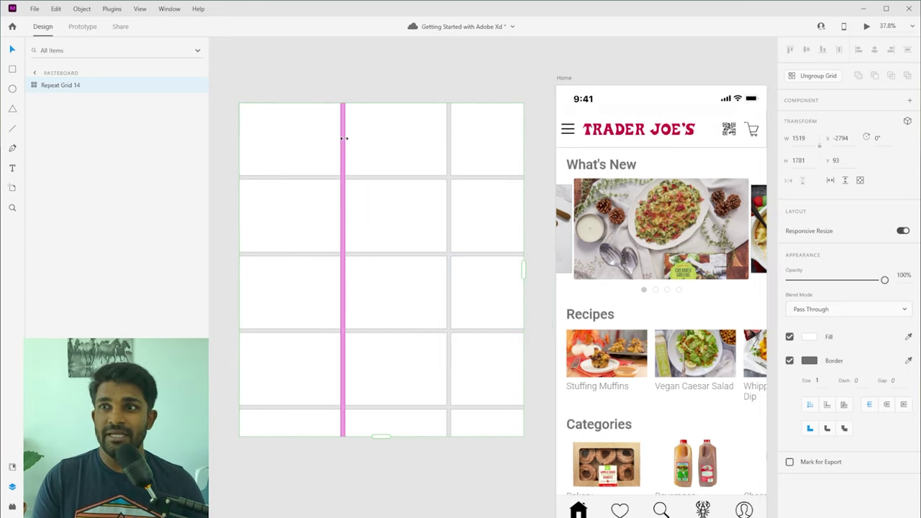
pyautogui.moveTo(339, 138)
pyautogui.mouseDown()
pyautogui.moveTo(404, 138)
pyautogui.moveTo(346, 143)
pyautogui.mouseUp()
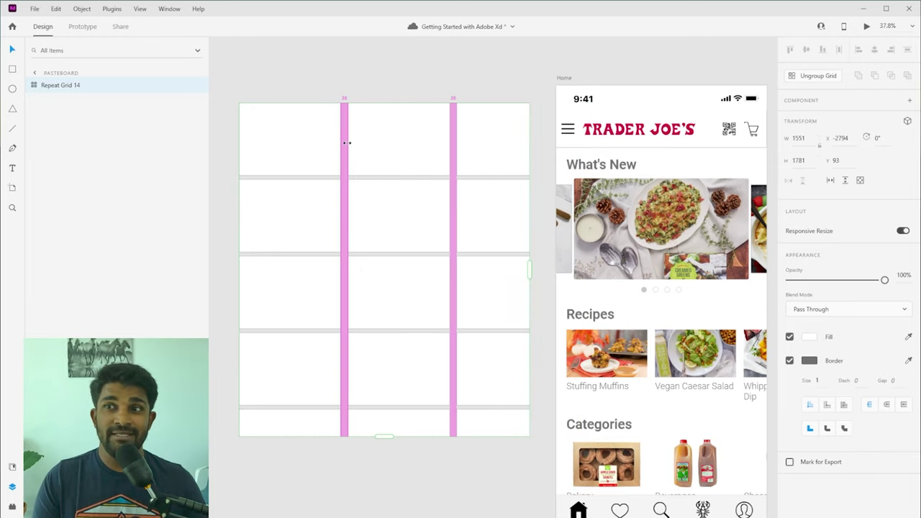
pyautogui.moveTo(324, 179); pyautogui.dragTo(343, 182)
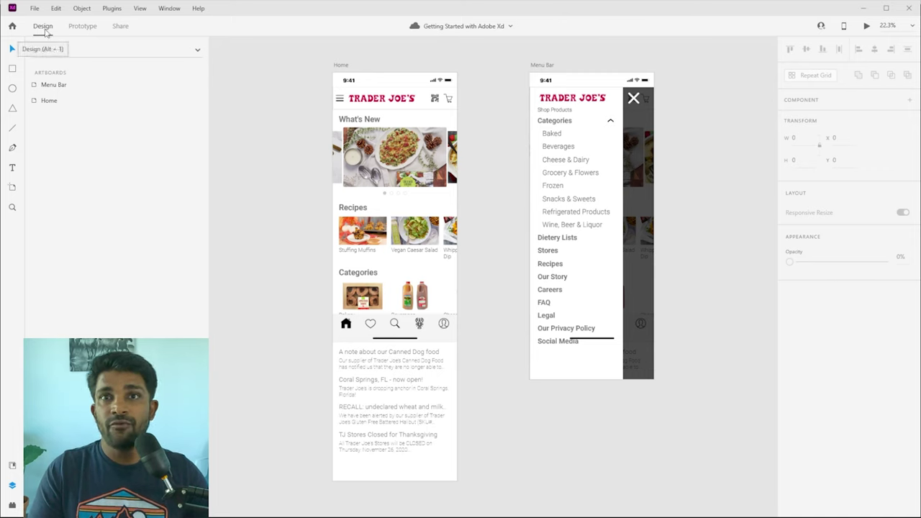
# Switch to Prototype mode and connect the hamburger menu icon on the Home artboard to the Menu Bar artboard
pyautogui.click(82, 26)
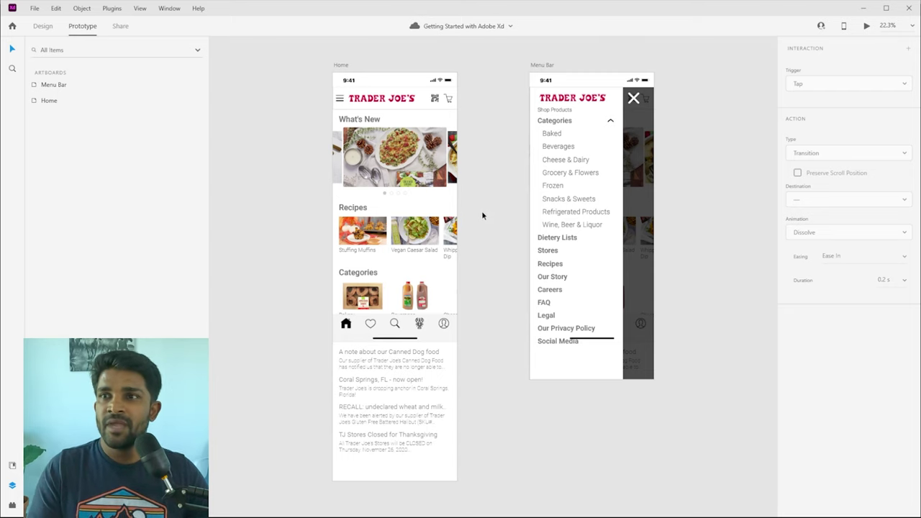
pyautogui.moveTo(484, 208); pyautogui.dragTo(484, 212)
pyautogui.scroll(2, 497, 153)
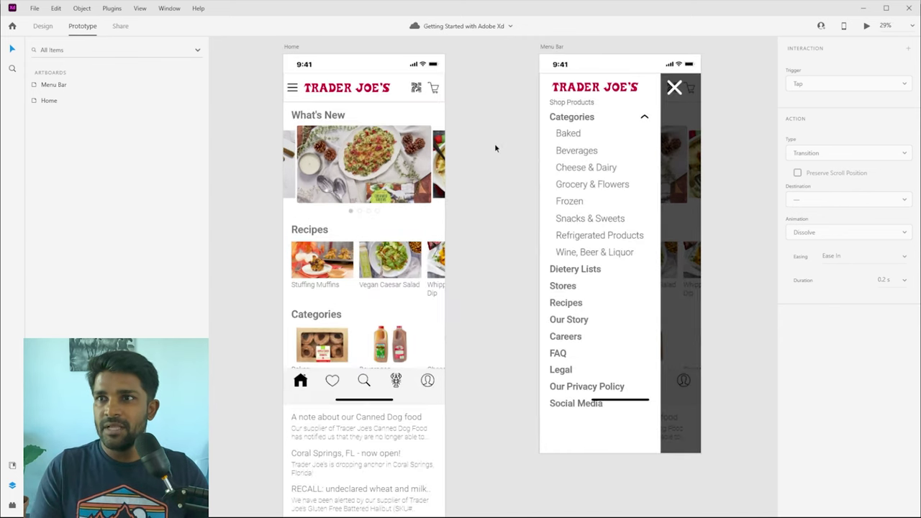
pyautogui.moveTo(479, 154); pyautogui.dragTo(480, 159)
pyautogui.scroll(-2, 484, 161)
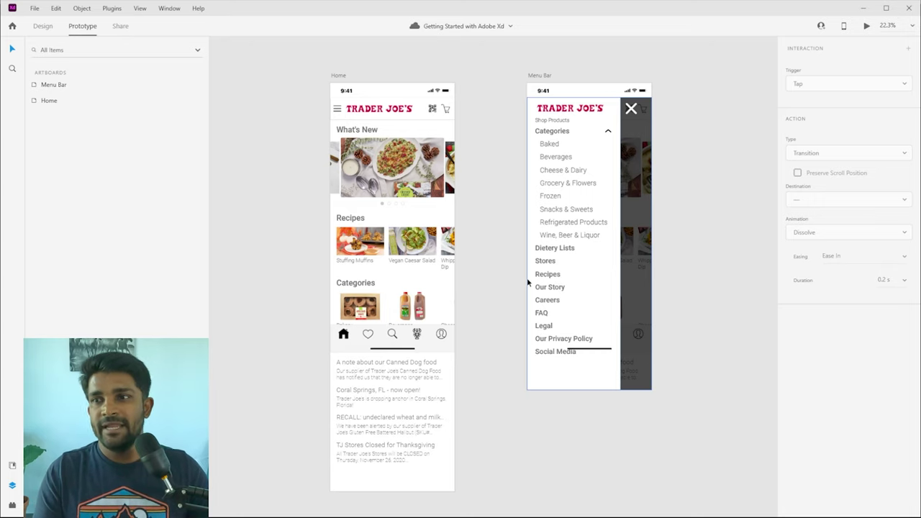
pyautogui.doubleClick(339, 110)
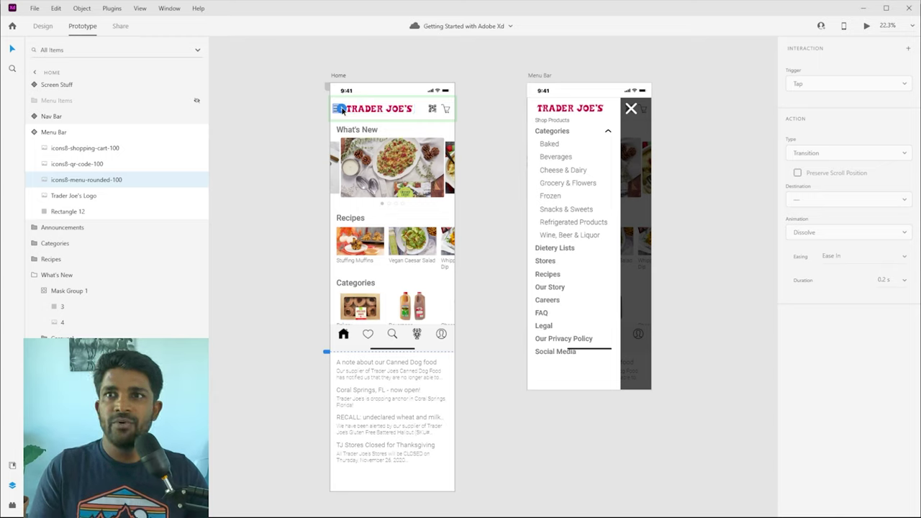
pyautogui.moveTo(342, 111); pyautogui.dragTo(572, 260)
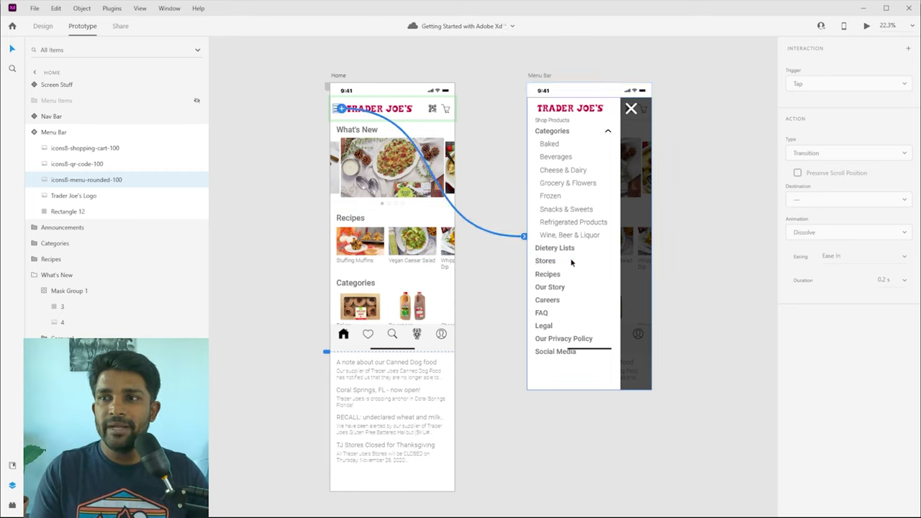
# Set the menu icon's interaction to the Tap trigger and the Auto-Animate action with a 0.6 s duration
pyautogui.click(805, 84)
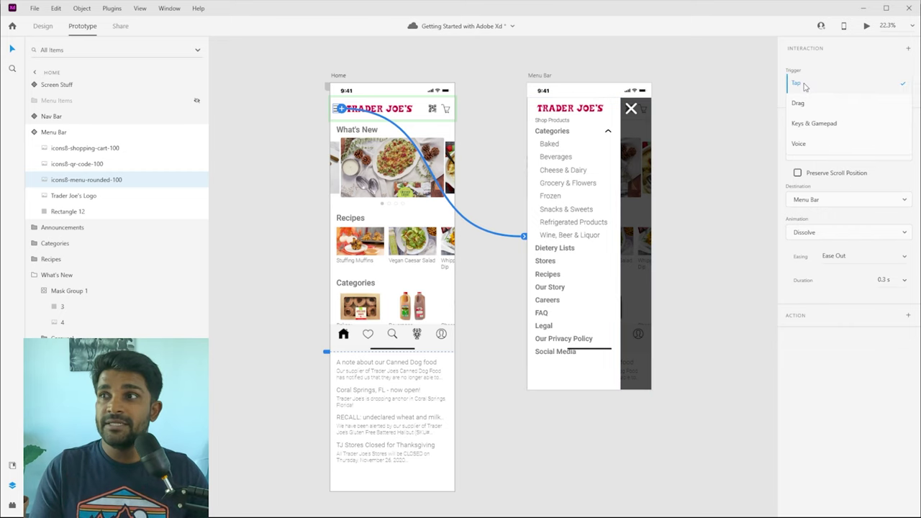
pyautogui.click(803, 84)
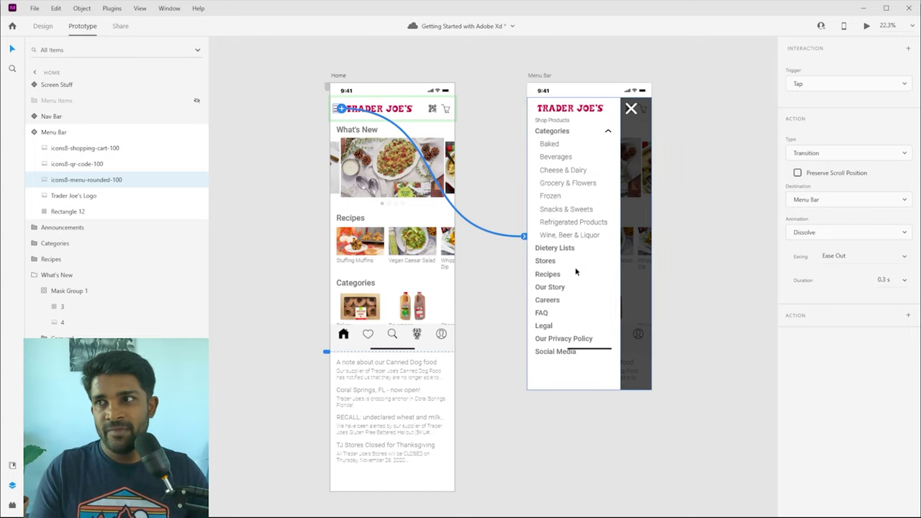
pyautogui.click(876, 156)
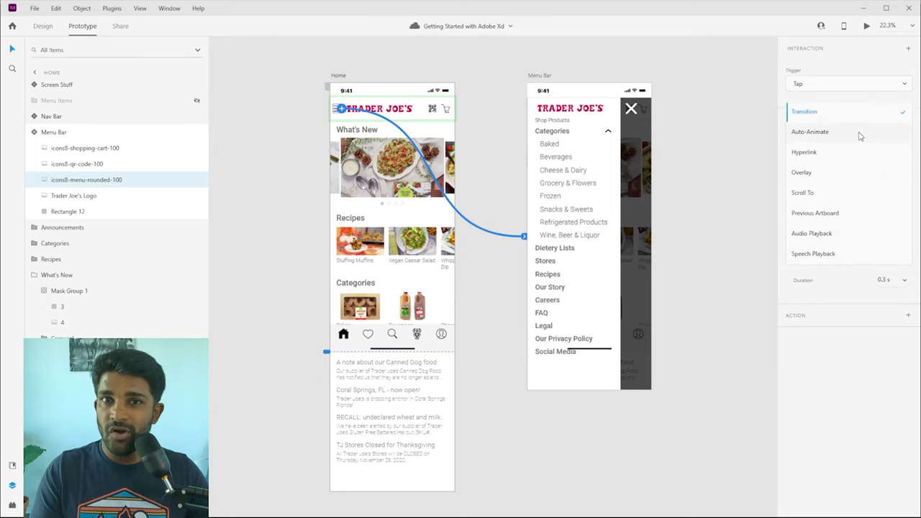
pyautogui.click(810, 132)
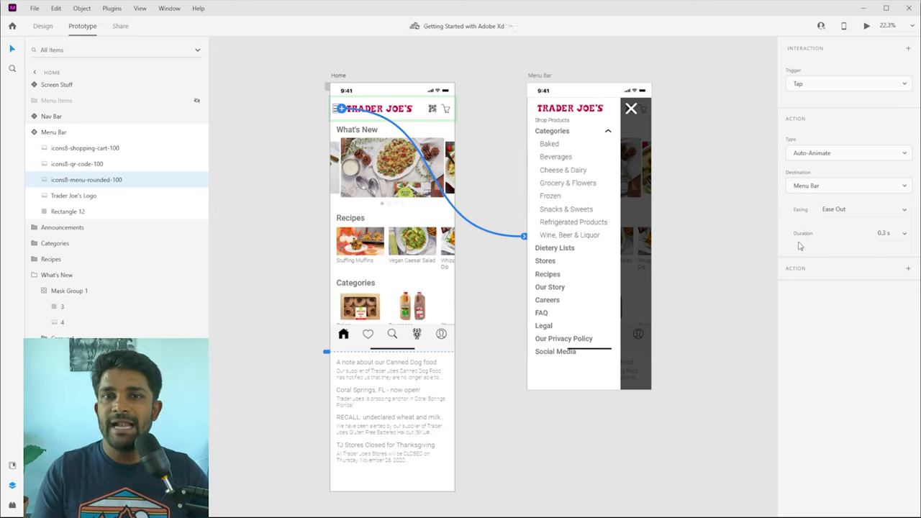
pyautogui.moveTo(803, 234); pyautogui.dragTo(884, 246)
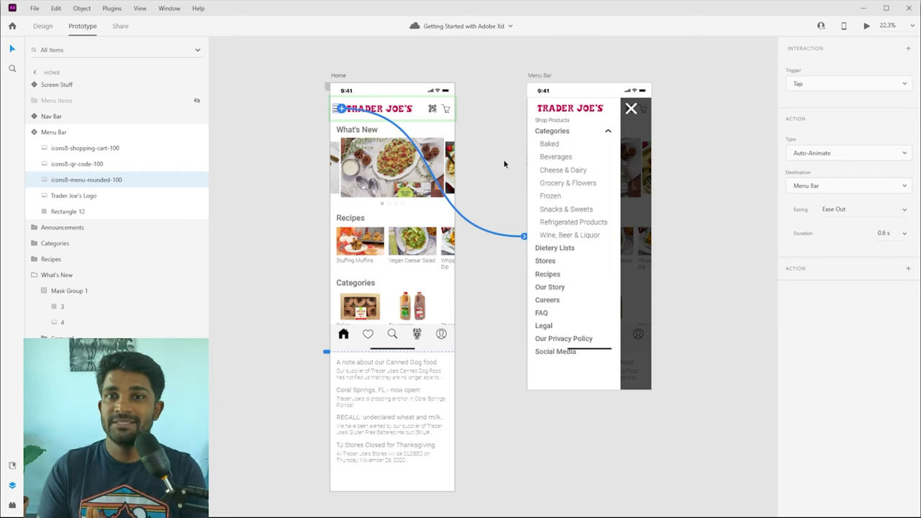
# Compare the Design and Prototype modes and examine the Home artboard's connection to the Menu Bar artboard
pyautogui.hotkey('ctrl', 'Tab')
pyautogui.click(340, 161)
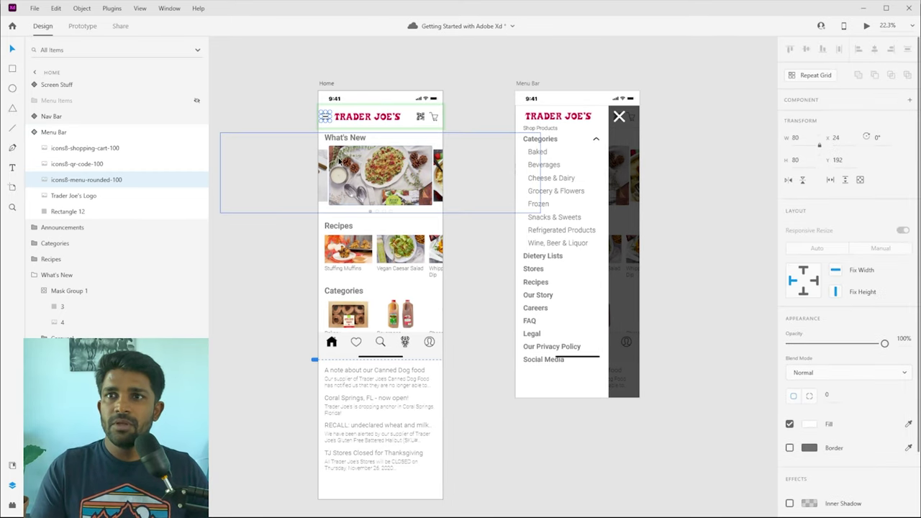
pyautogui.click(88, 27)
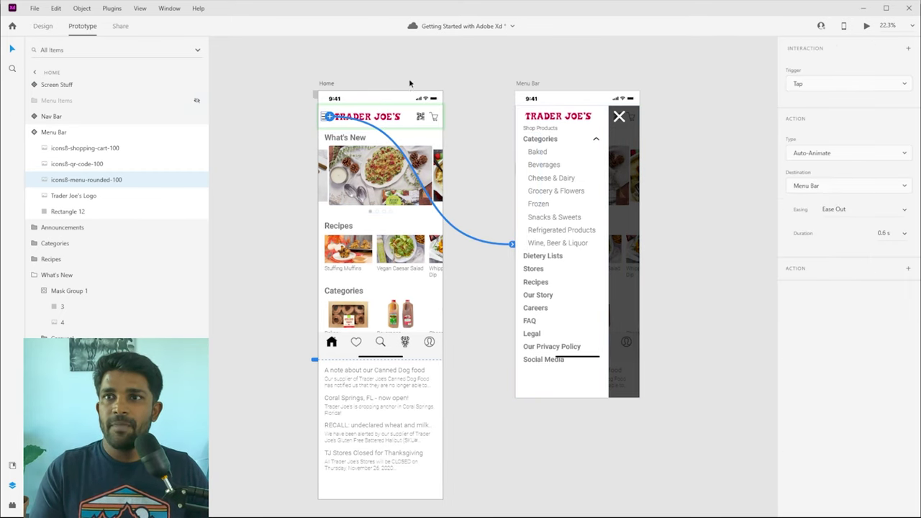
pyautogui.click(475, 76)
pyautogui.hscroll(-2, 503, 190)
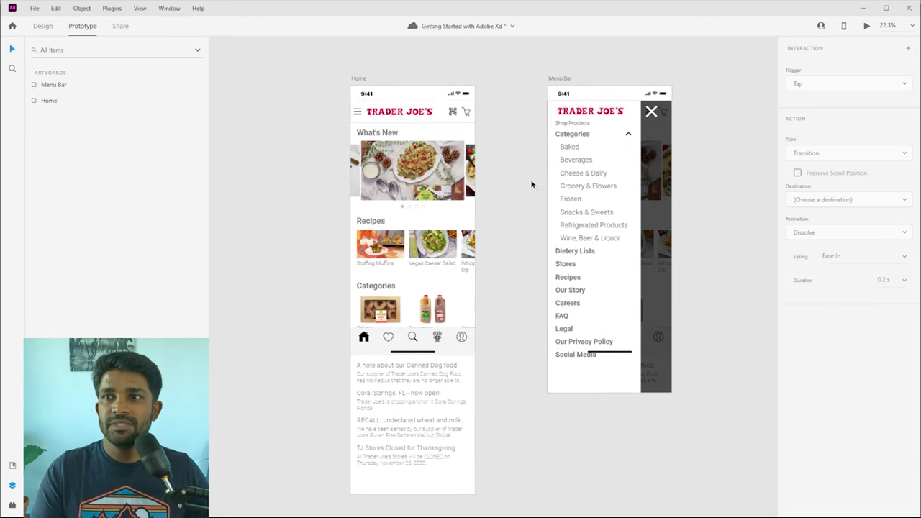
pyautogui.click(561, 229)
pyautogui.click(281, 165)
pyautogui.click(358, 79)
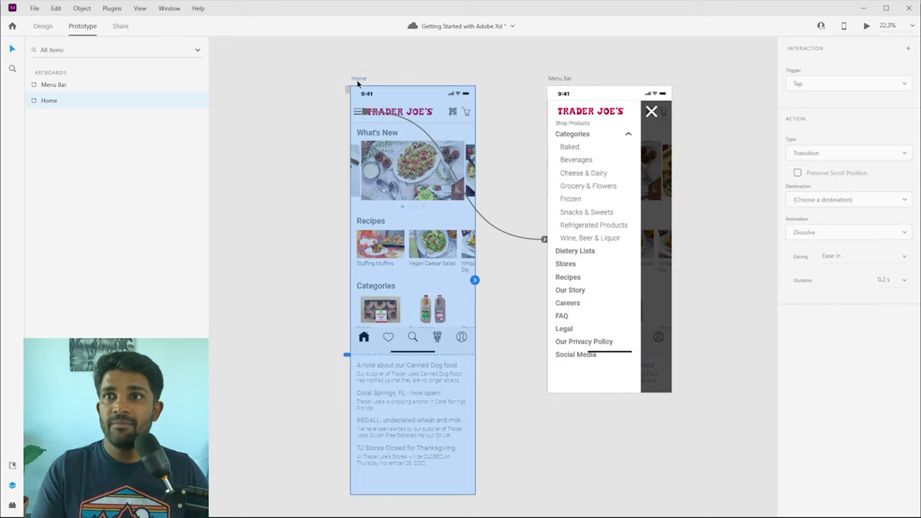
# Switch to Design mode and unhide the Menu Items layer group on the Home artboard
pyautogui.click(44, 27)
pyautogui.click(445, 147)
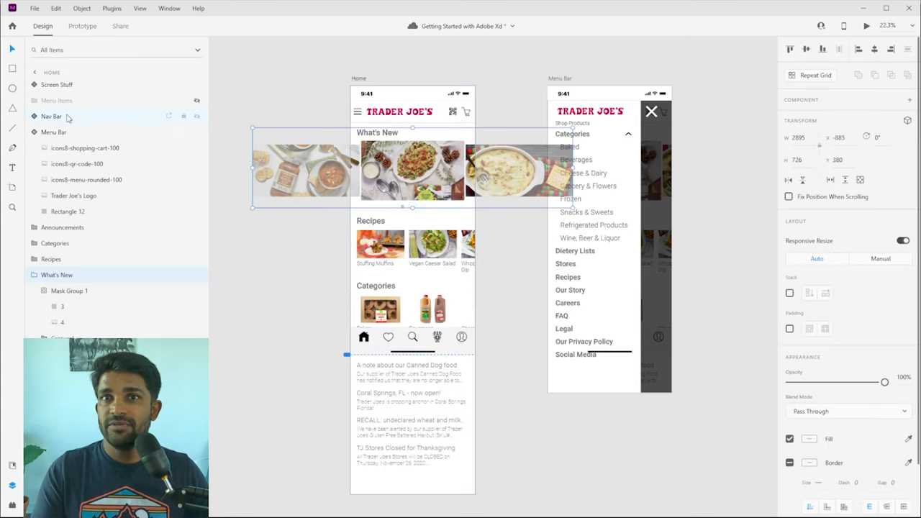
pyautogui.click(68, 101)
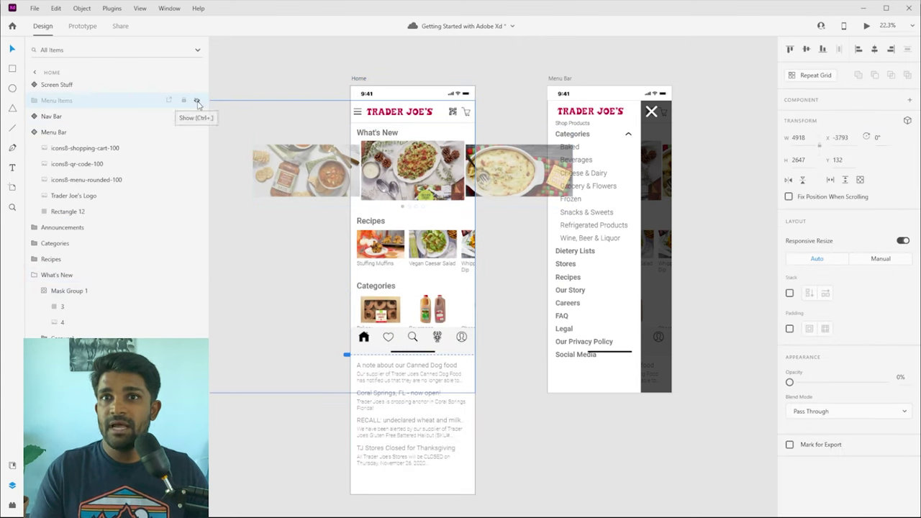
pyautogui.click(100, 130)
pyautogui.click(196, 100)
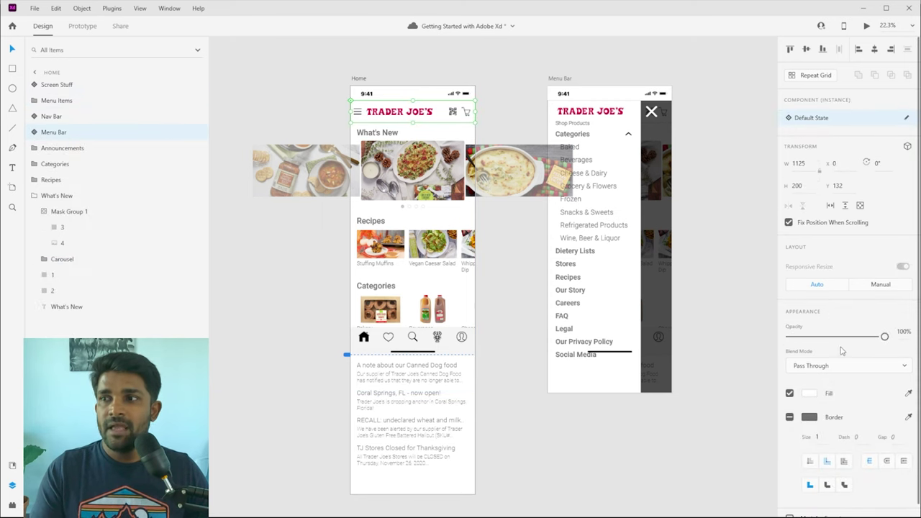
# Raise the Menu Items group's opacity to 100% to reveal the menu beside the Home artboard, and return it to 0%
pyautogui.click(291, 75)
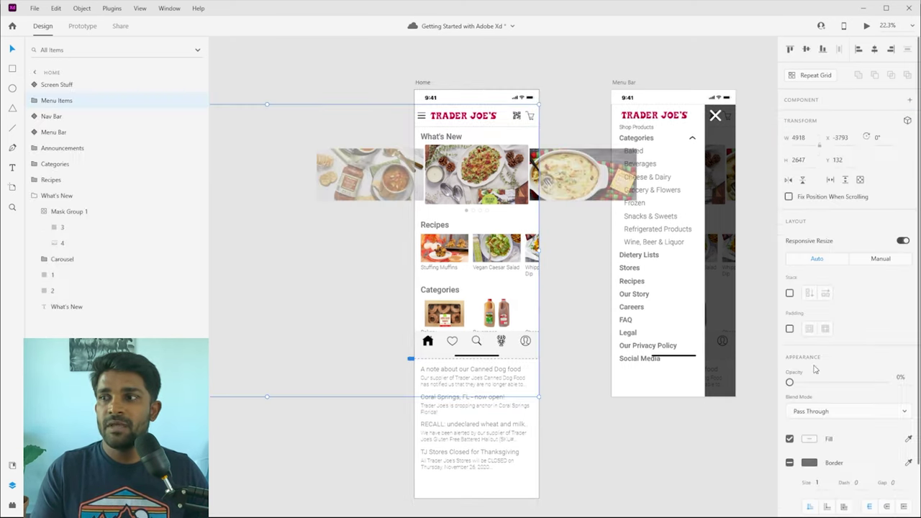
pyautogui.moveTo(789, 383); pyautogui.dragTo(884, 382)
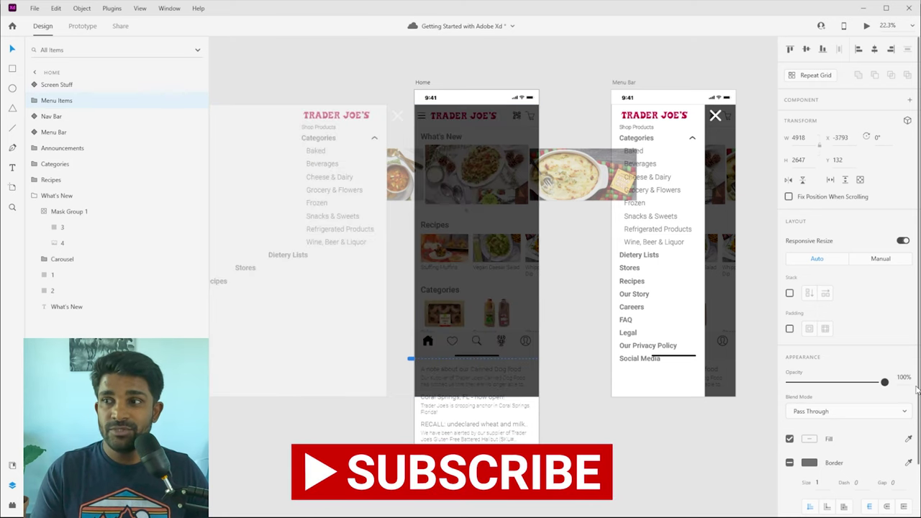
pyautogui.moveTo(380, 67)
pyautogui.mouseDown()
pyautogui.moveTo(329, 67)
pyautogui.moveTo(683, 67)
pyautogui.moveTo(471, 61)
pyautogui.moveTo(375, 69)
pyautogui.mouseUp()
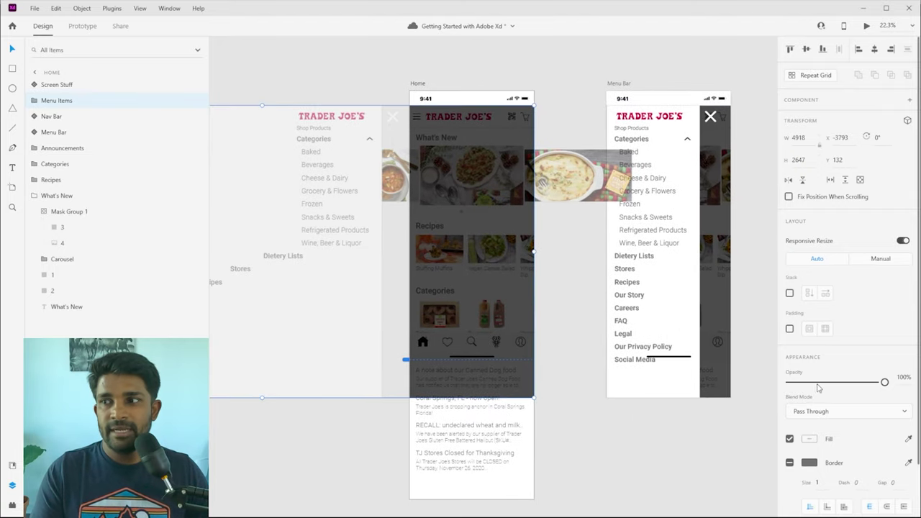
pyautogui.moveTo(809, 383); pyautogui.dragTo(768, 385)
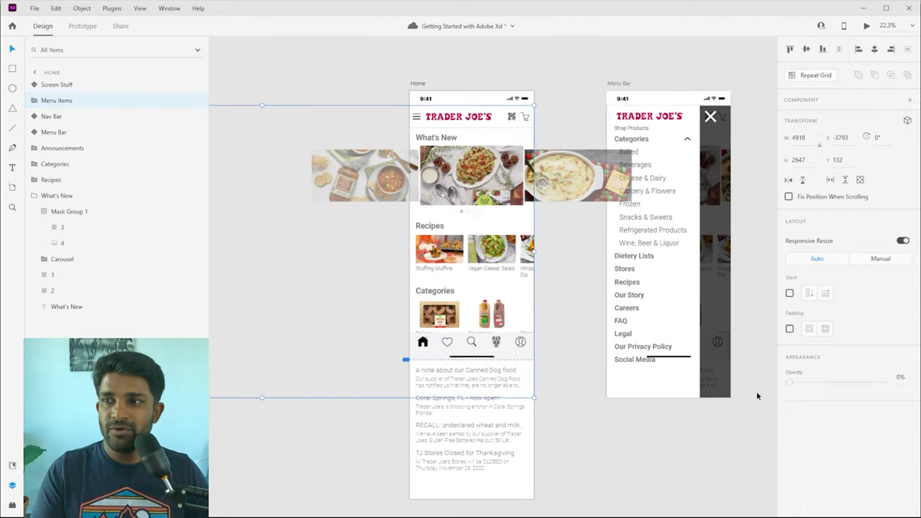
pyautogui.click(749, 397)
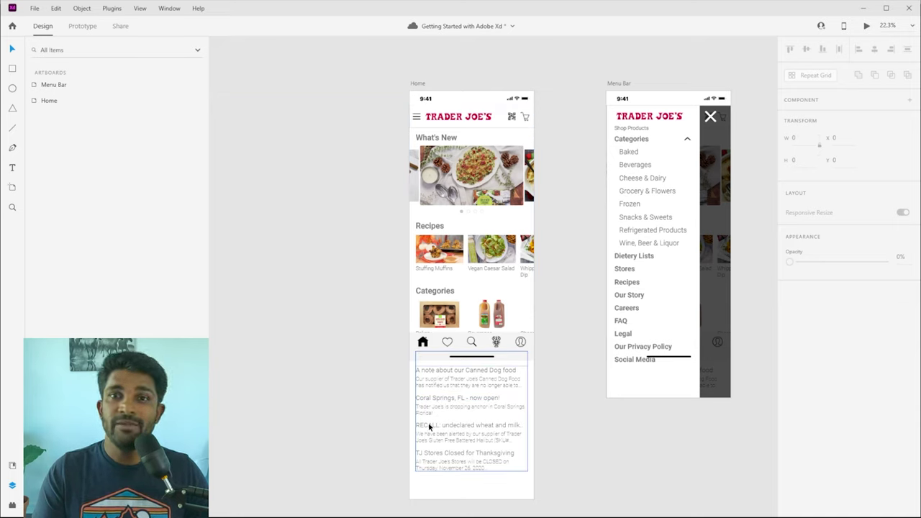
# Return to Prototype mode and select the hamburger menu icon's connection from the Home artboard to the Menu Bar artboard
pyautogui.click(417, 84)
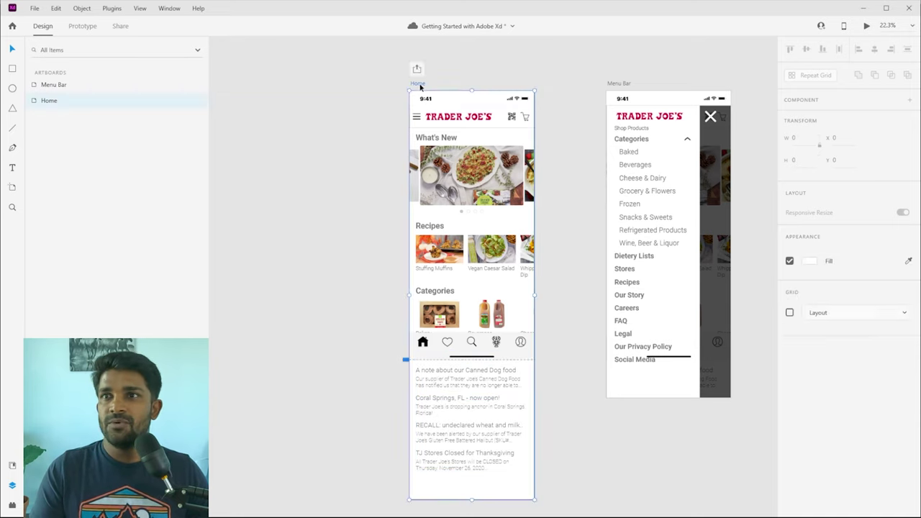
pyautogui.doubleClick(416, 120)
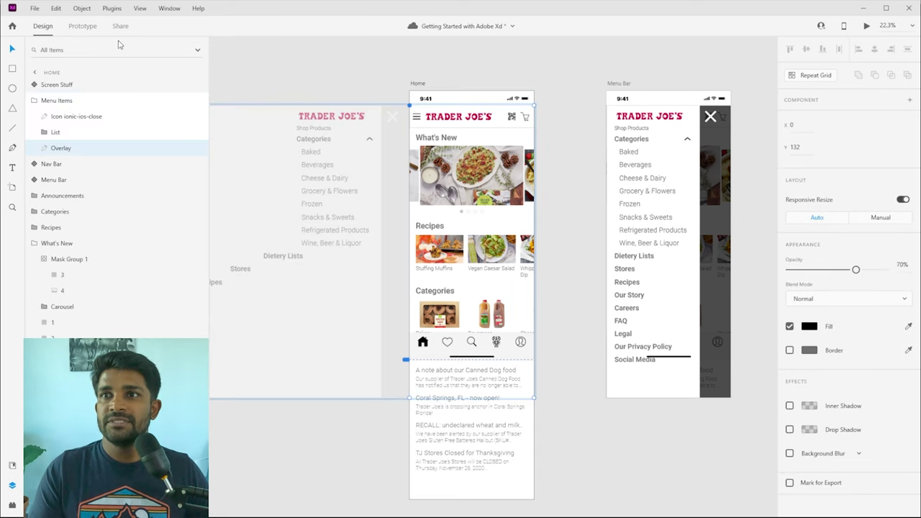
pyautogui.click(81, 26)
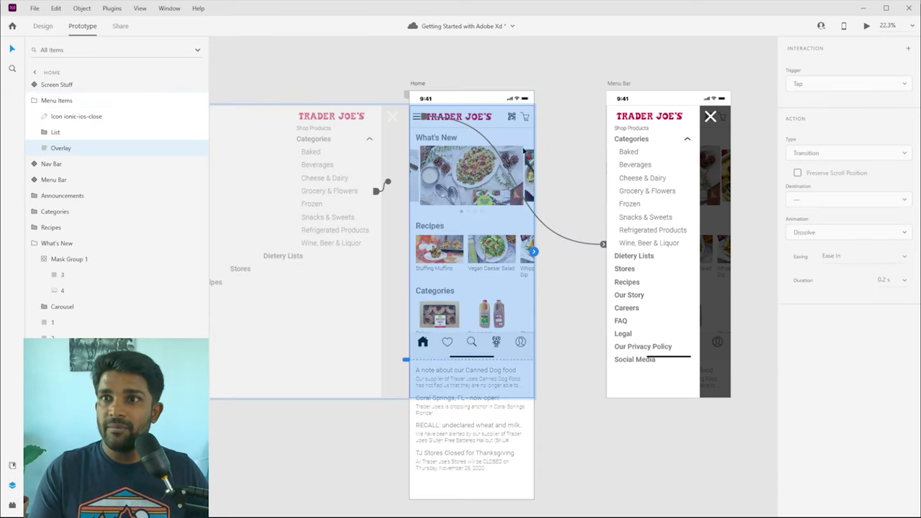
pyautogui.click(557, 234)
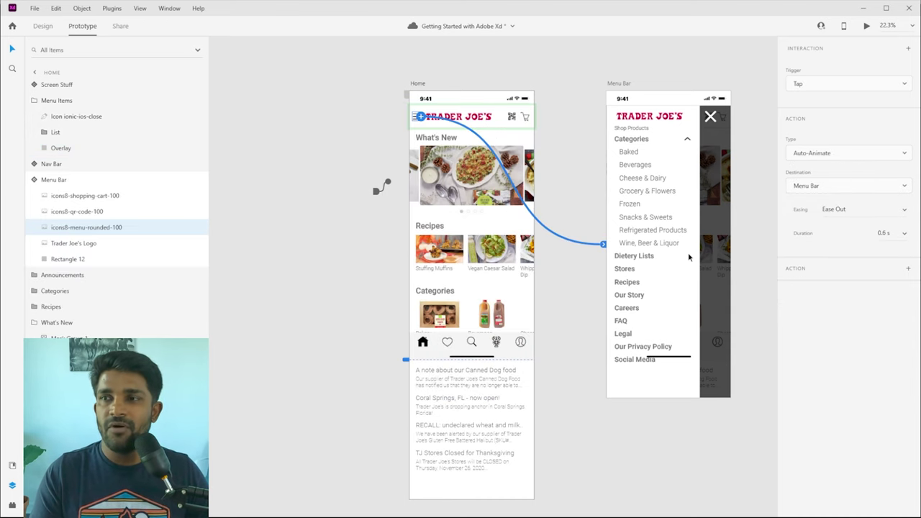
# Add a Tap interaction to the close icon on the Menu Bar artboard with the Previous Artboard action
pyautogui.click(710, 118)
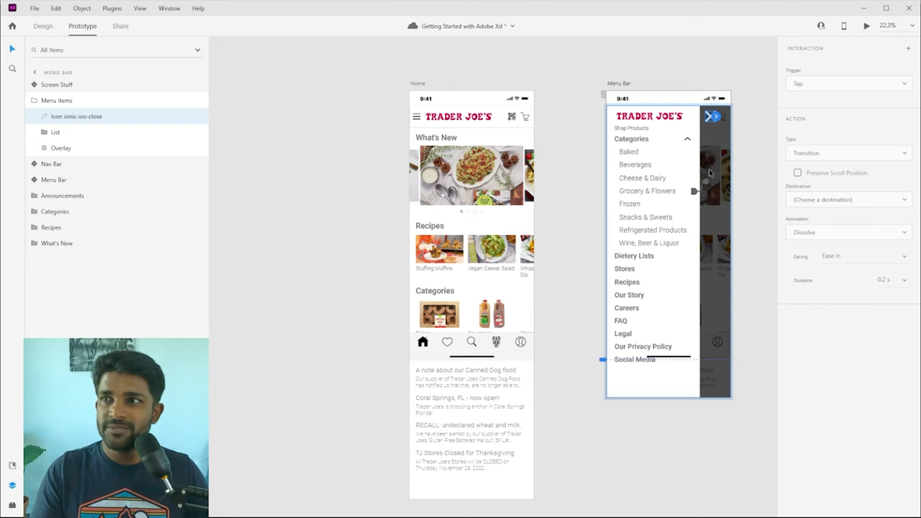
pyautogui.click(908, 50)
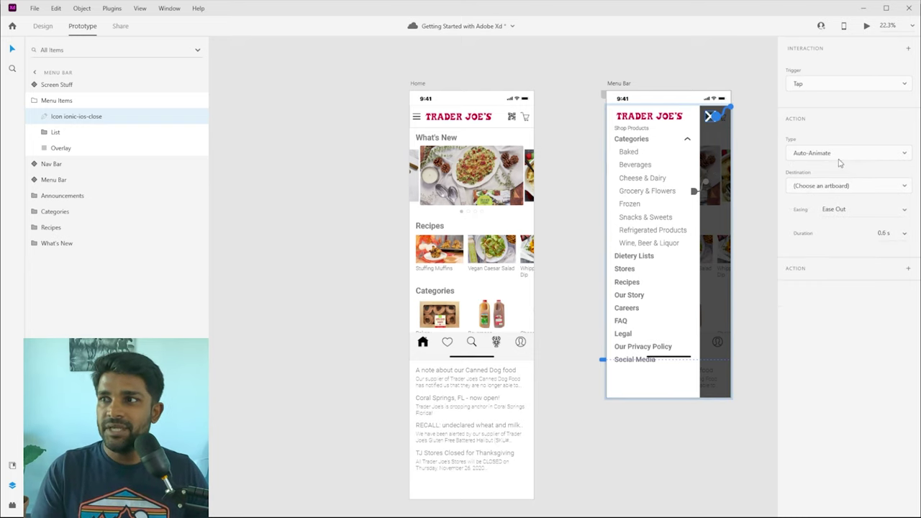
pyautogui.click(828, 154)
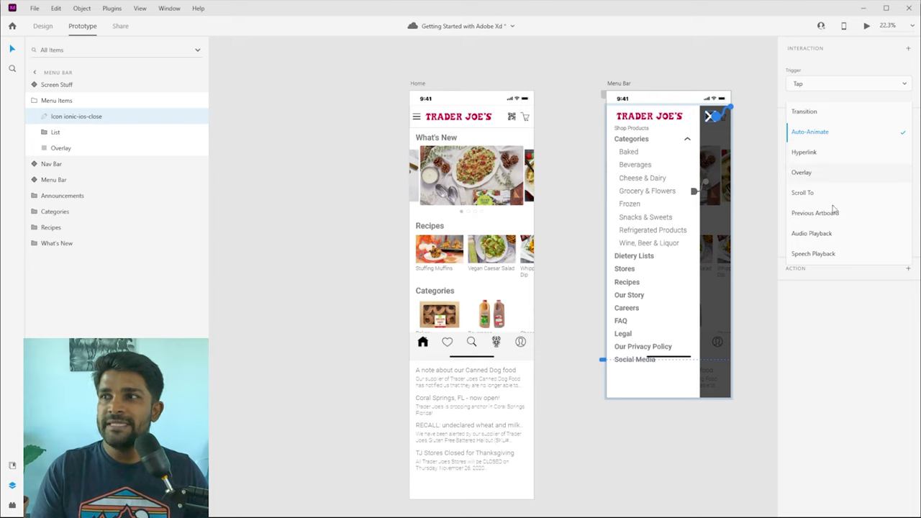
pyautogui.click(811, 215)
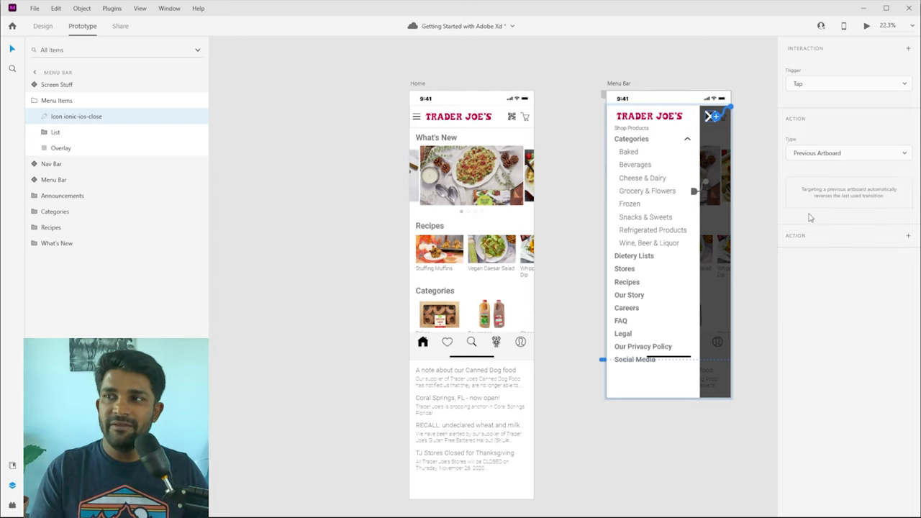
# Preview the prototype from the Home artboard, testing the hamburger icon and the close icon of the menu
pyautogui.click(418, 84)
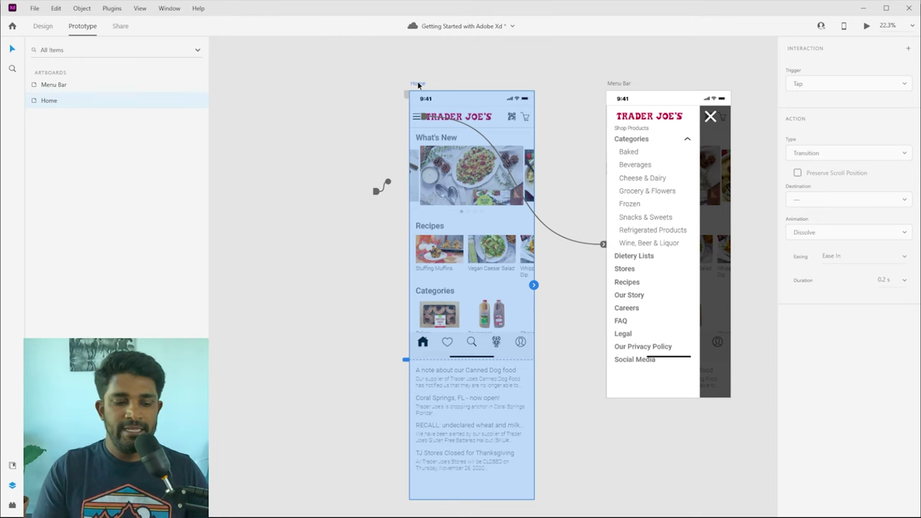
pyautogui.click(867, 27)
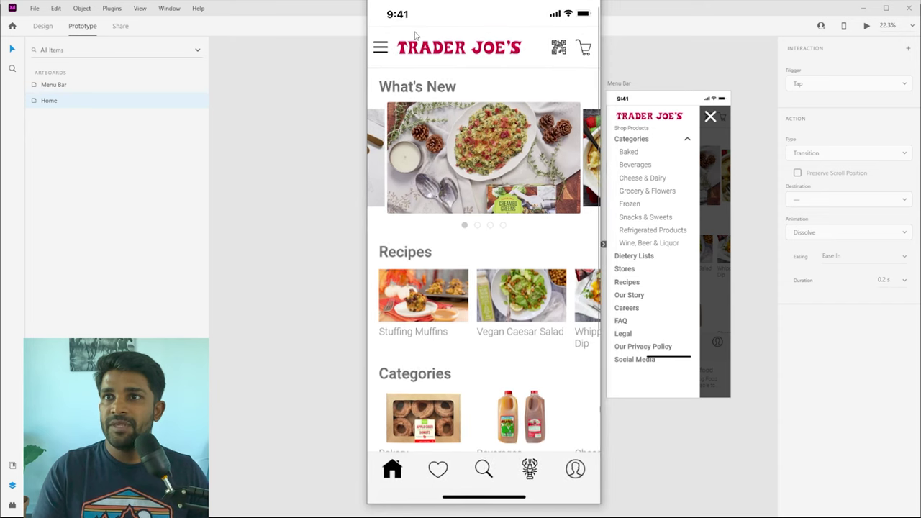
pyautogui.click(380, 48)
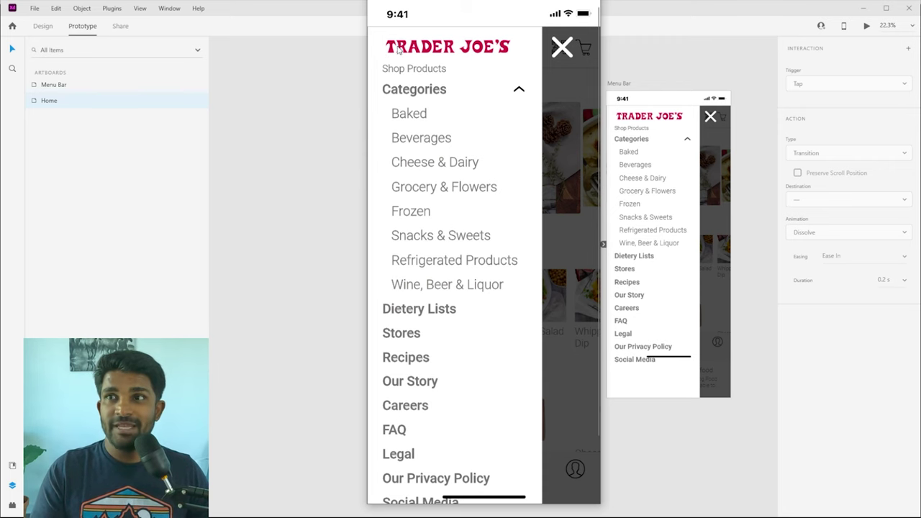
pyautogui.click(561, 49)
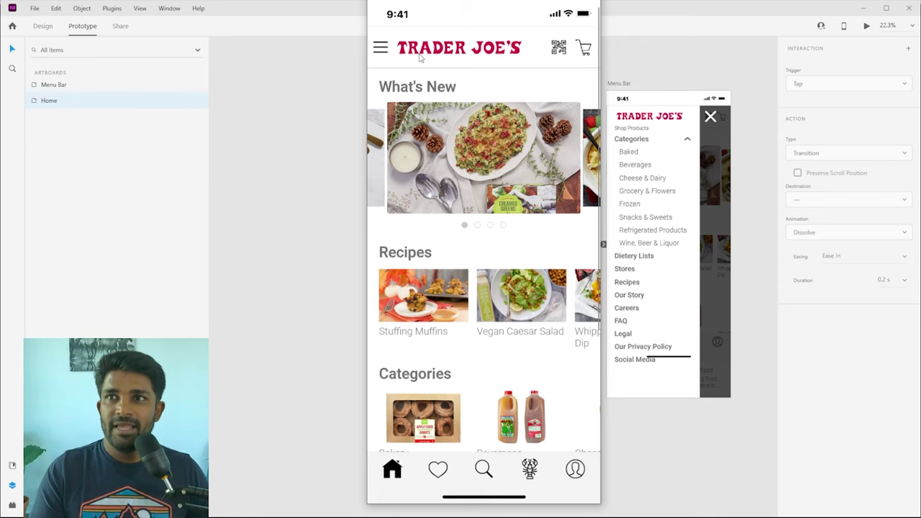
pyautogui.click(384, 52)
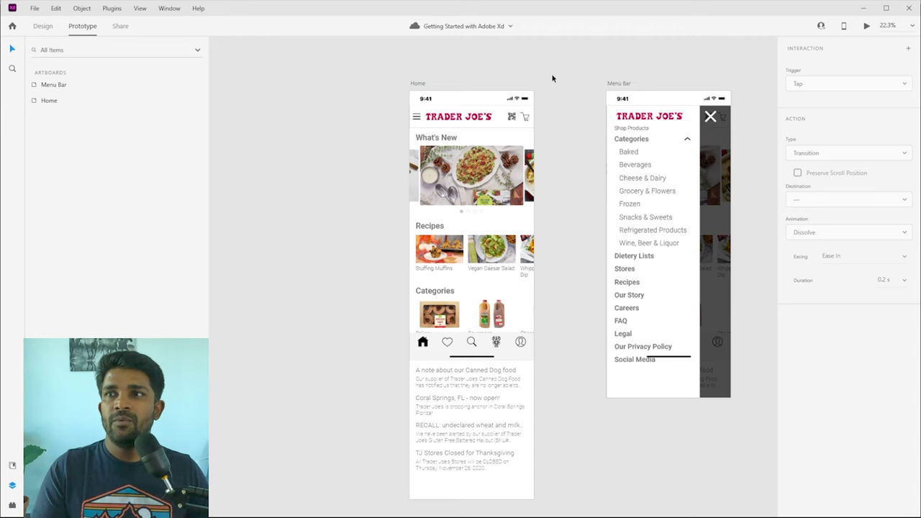
# Mark the Home artboard as the flow's starting screen and select both artboards to show all their connections
pyautogui.hscroll(4, 551, 76)
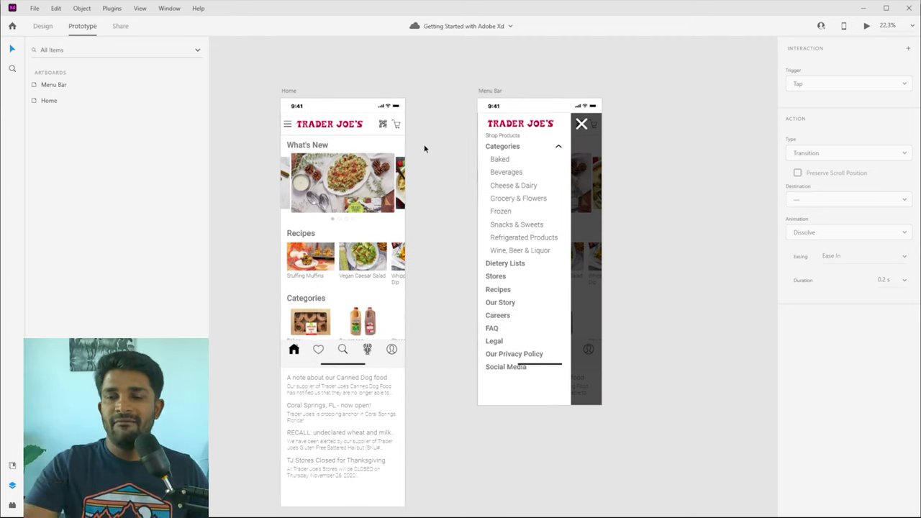
pyautogui.click(288, 91)
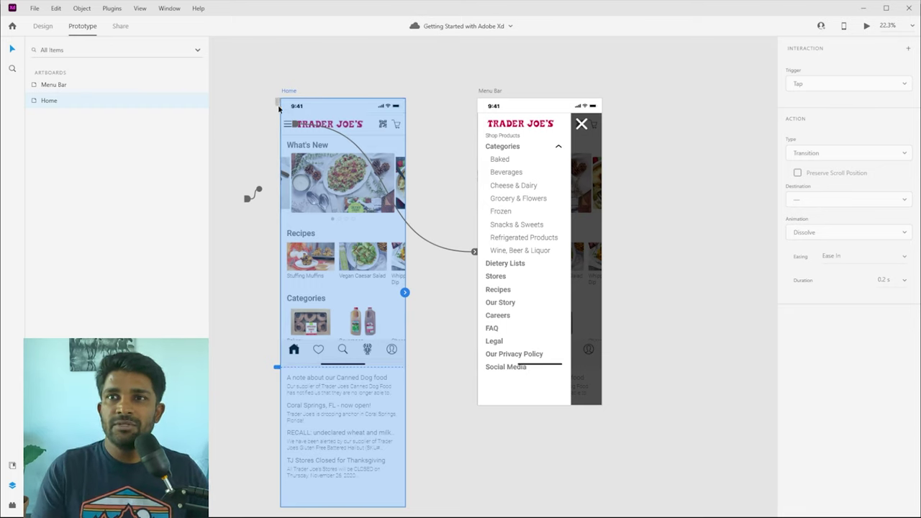
pyautogui.hotkey('ctrl', 'a')
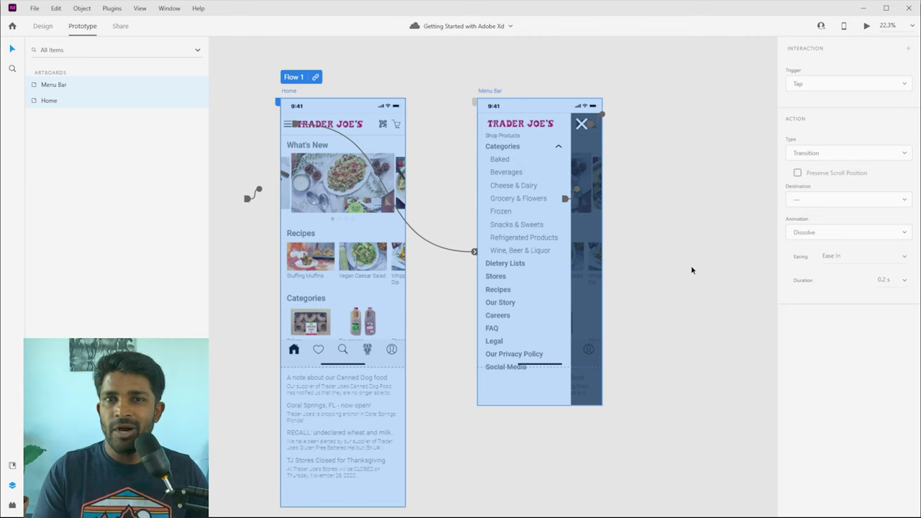
# Return to Design mode with the Select tool active and open the plugin marketplace from the list of installed plugins
pyautogui.hotkey('ctrl', 'Tab')
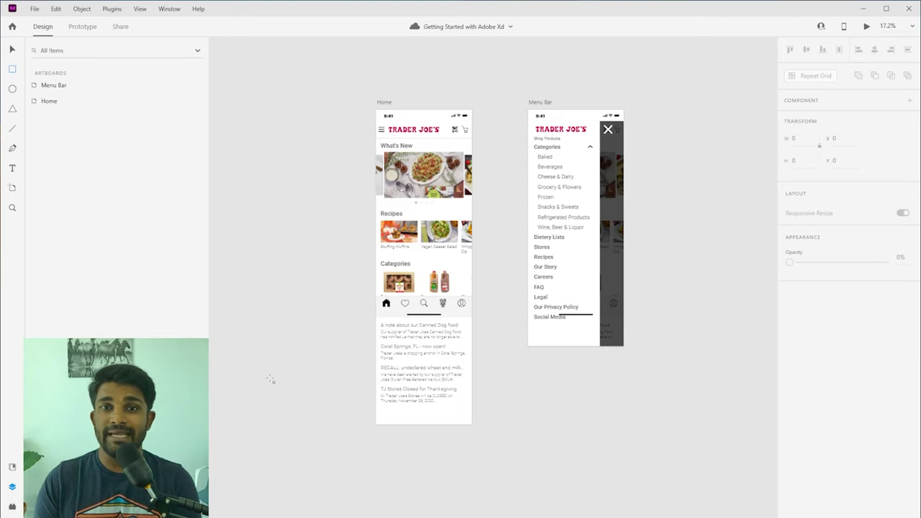
pyautogui.press('v')
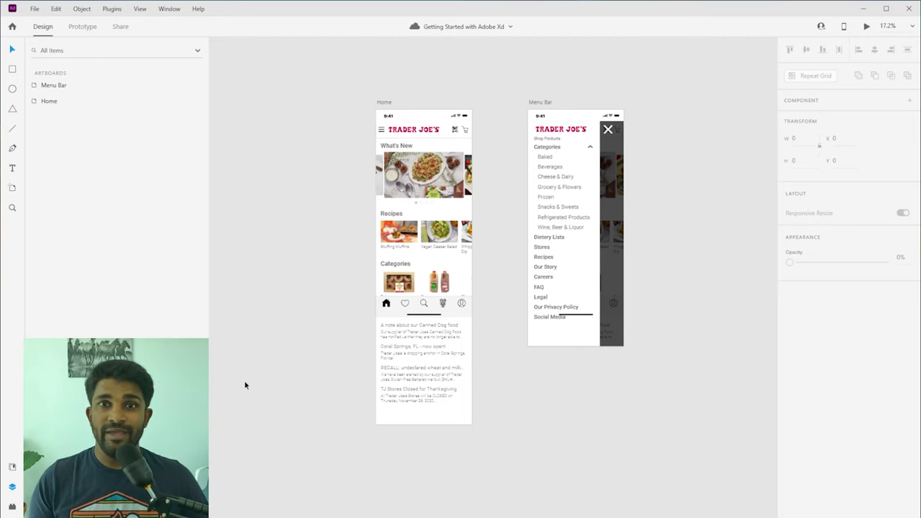
pyautogui.click(12, 507)
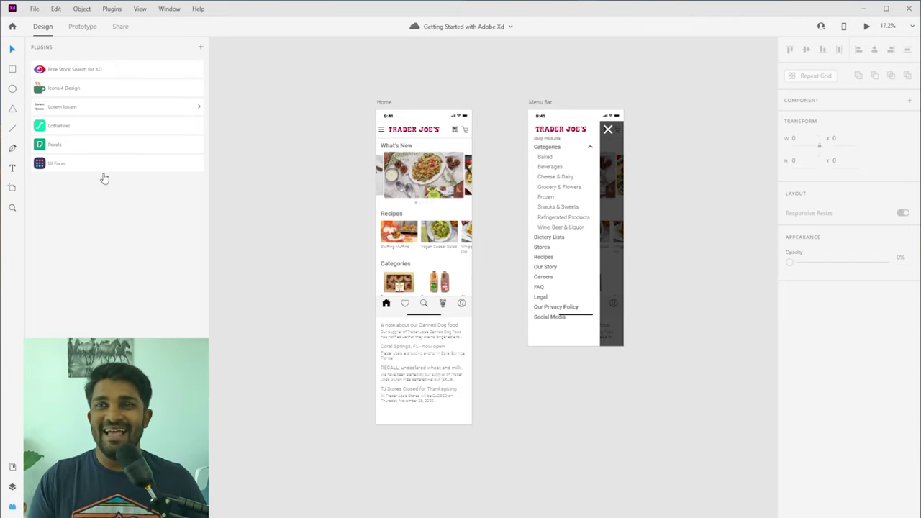
pyautogui.click(201, 48)
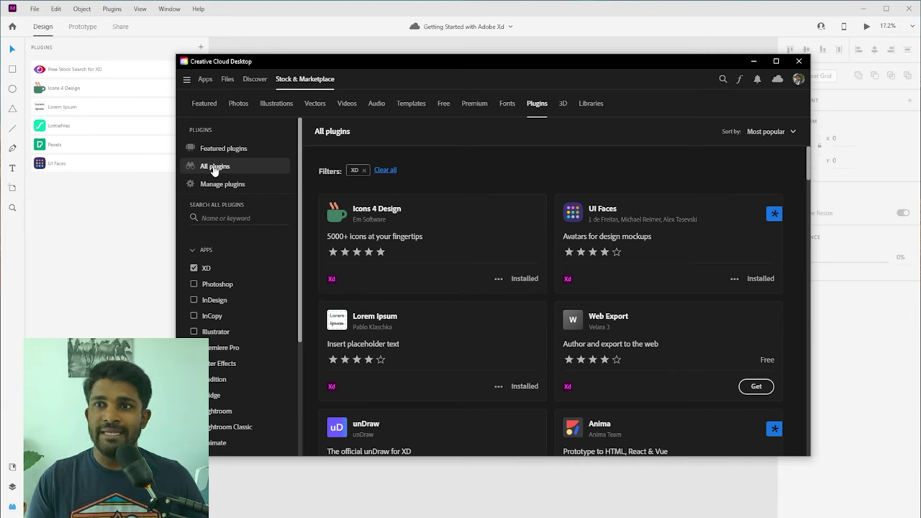
# Browse the most popular XD plugins in the Creative Cloud marketplace, examining Anima, unDraw, Lorem Ipsum and similar entries
pyautogui.scroll(-3, 319, 264)
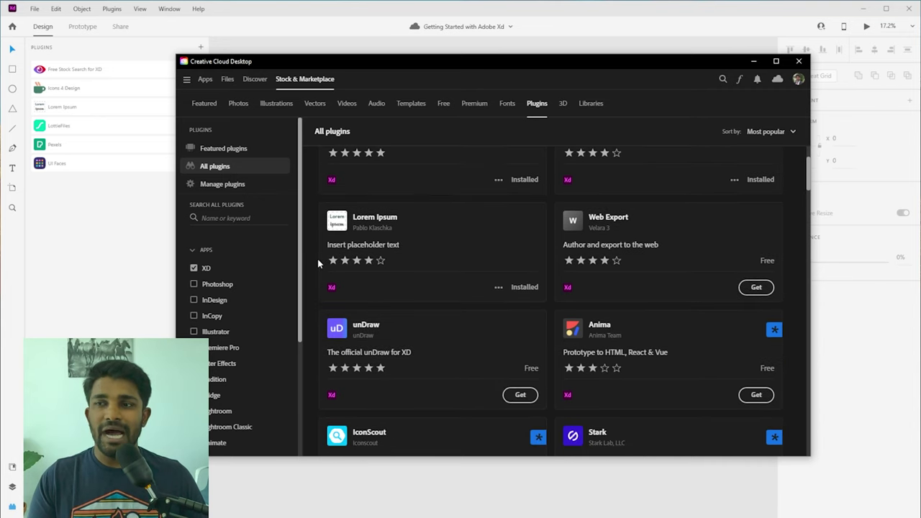
pyautogui.scroll(-1, 313, 281)
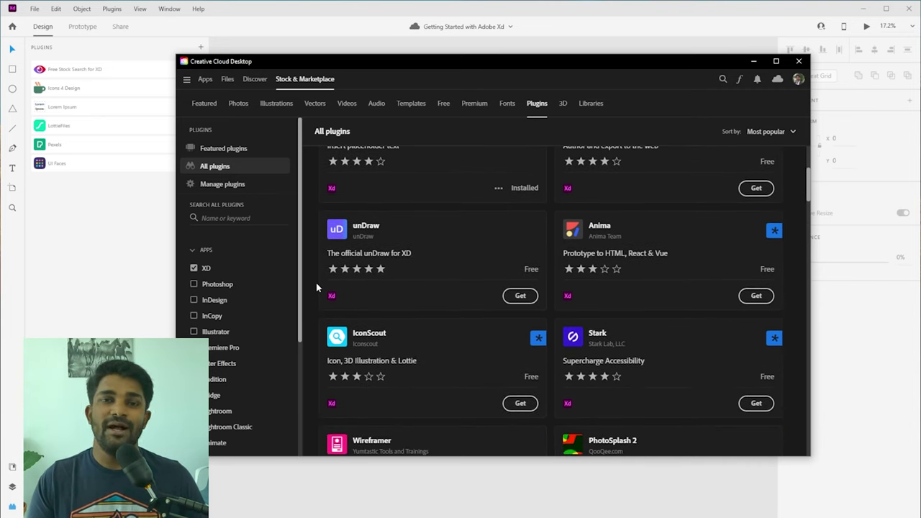
pyautogui.scroll(-3, 315, 287)
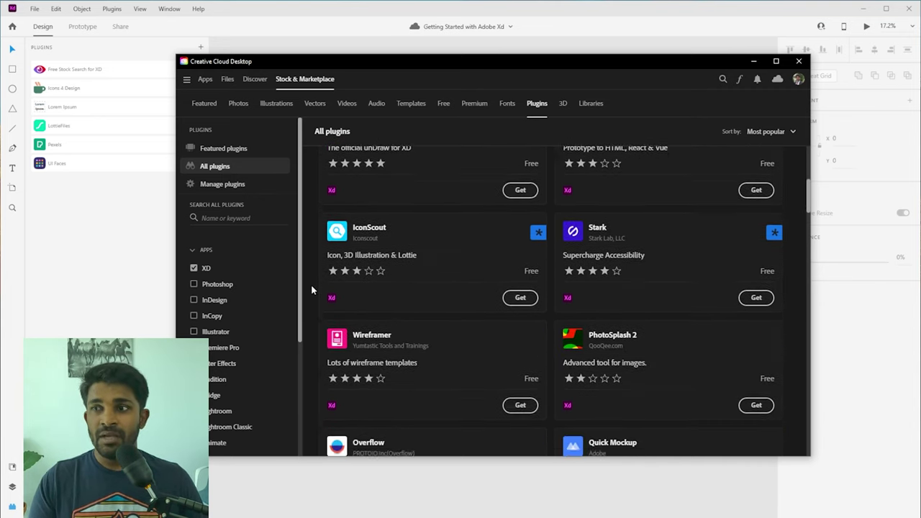
pyautogui.scroll(-3, 312, 288)
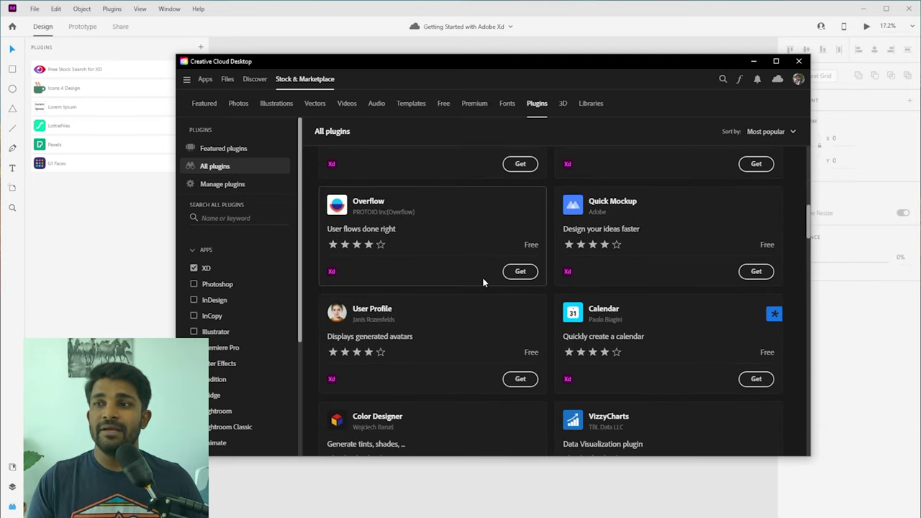
pyautogui.scroll(7, 563, 301)
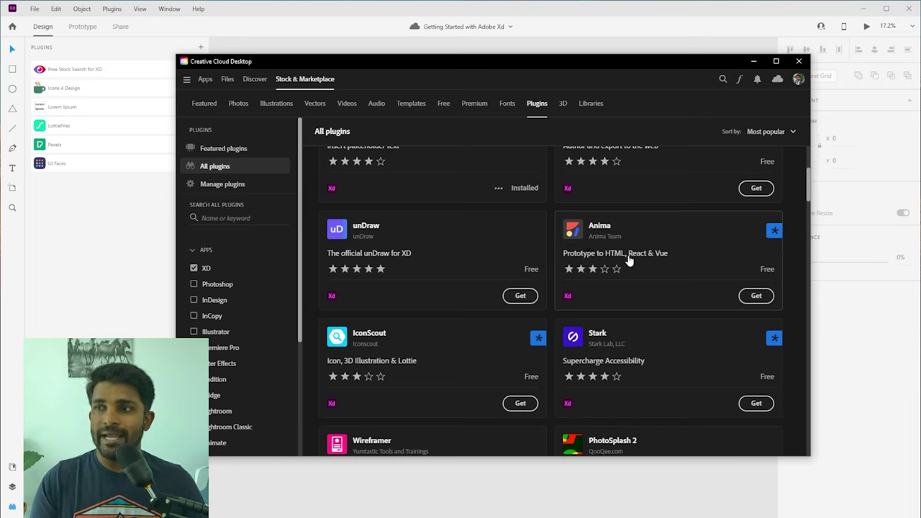
pyautogui.click(745, 297)
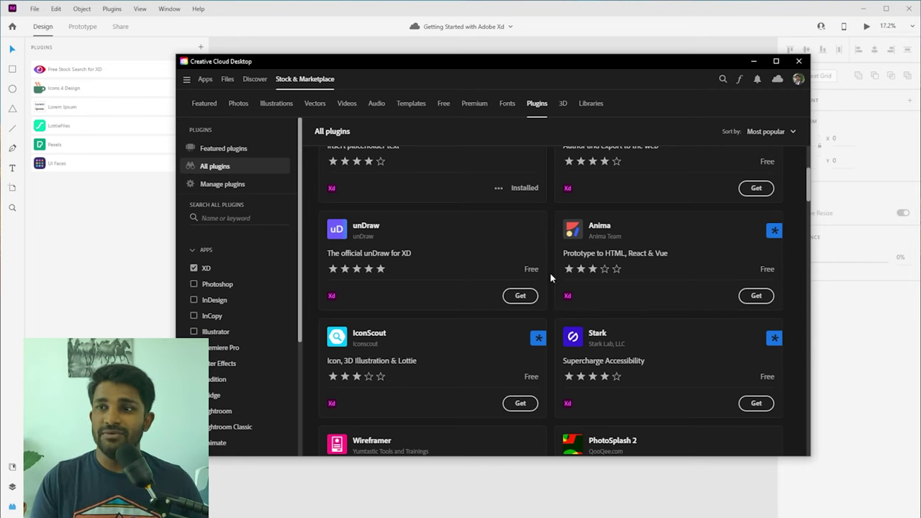
pyautogui.scroll(5, 549, 272)
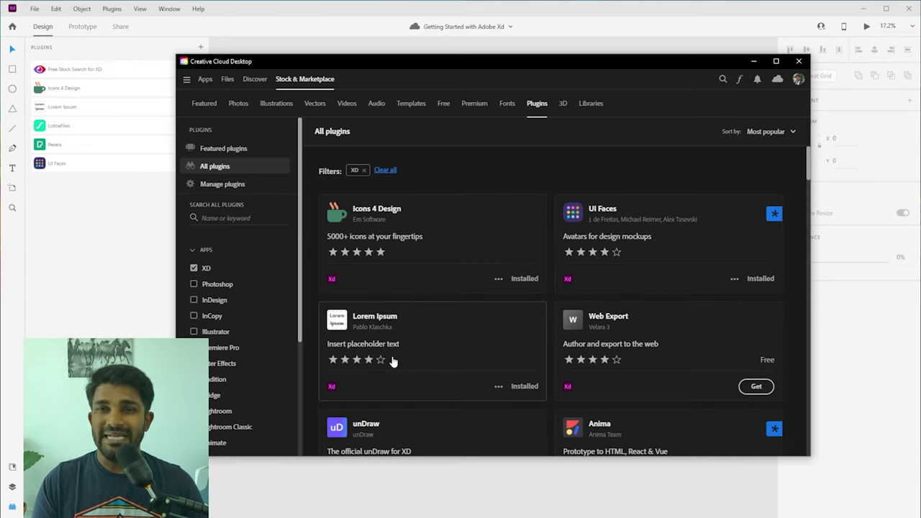
pyautogui.scroll(-1, 470, 350)
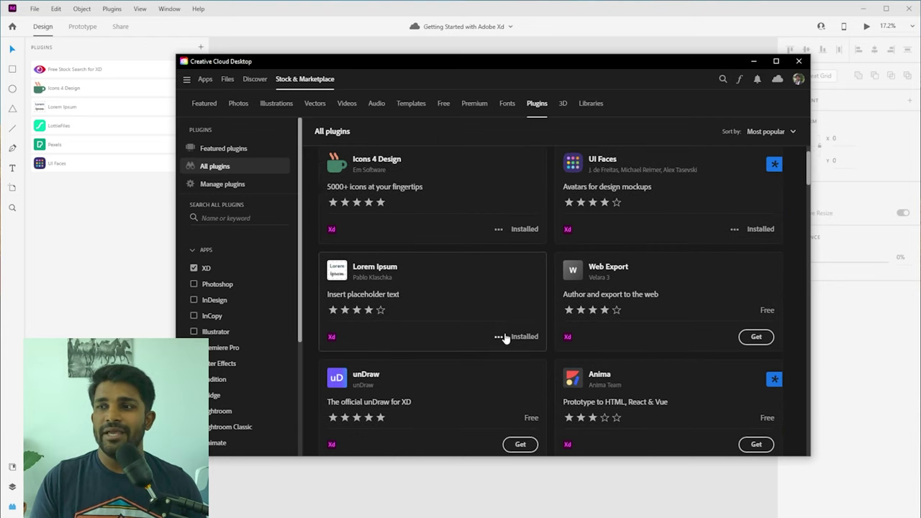
pyautogui.scroll(1, 504, 336)
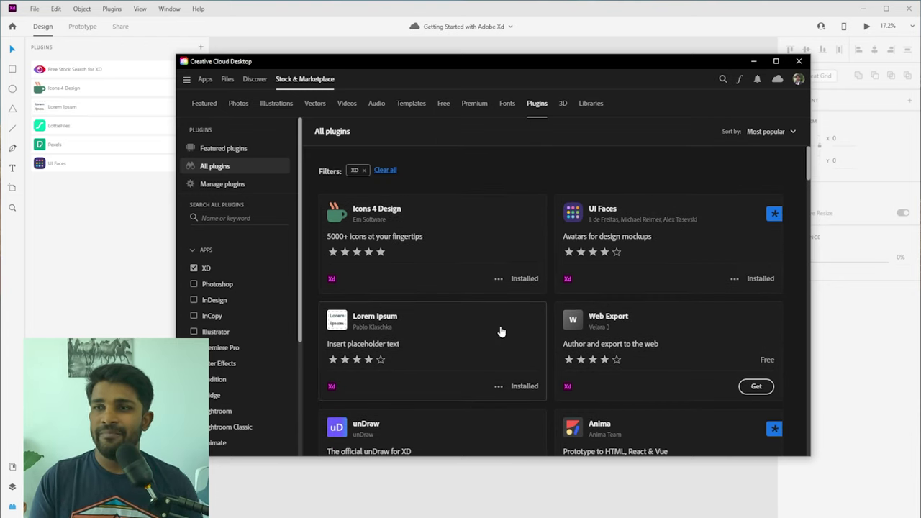